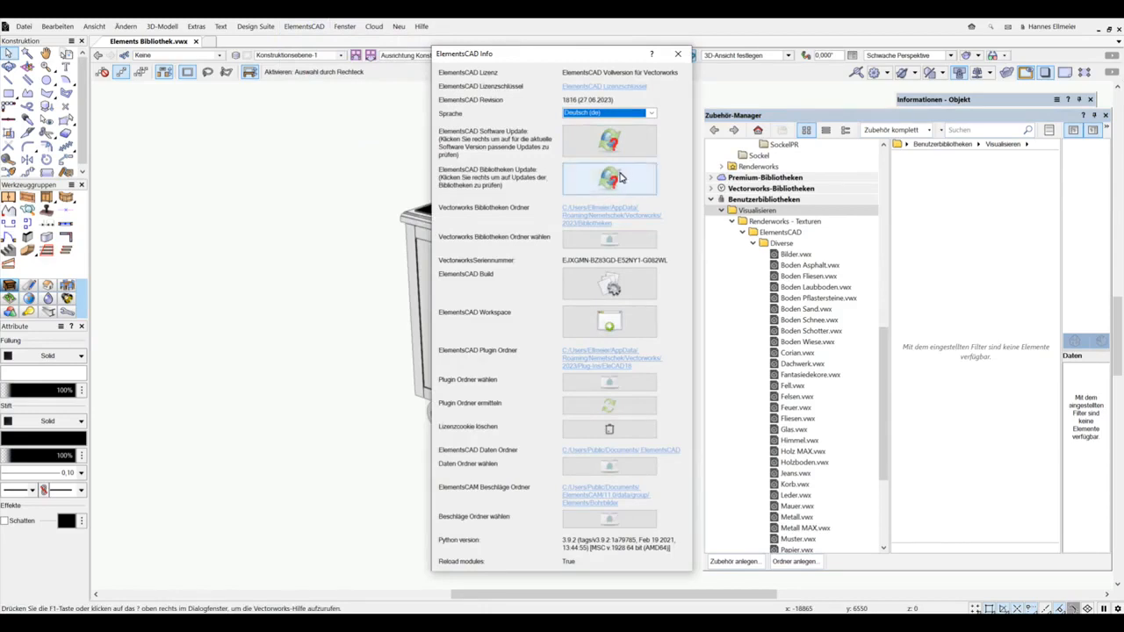
Check for ElementsCAD library updates and update only the folder Attribute\Bildfüllungen\ElementsCAD\Diverse, closing the report at the end
click(612, 179)
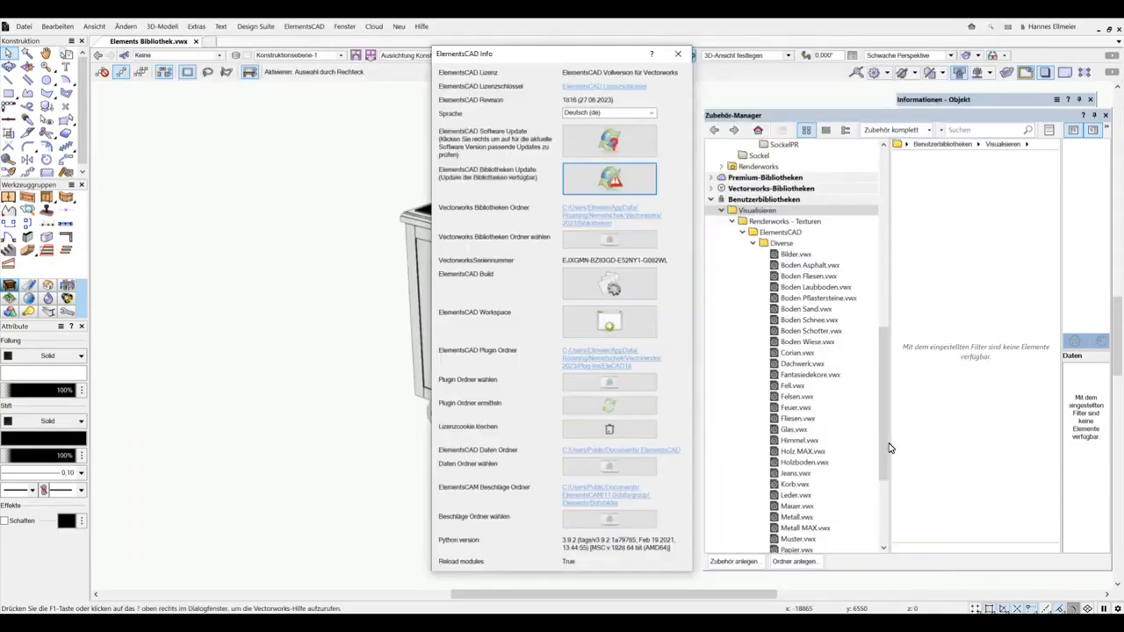
click(619, 183)
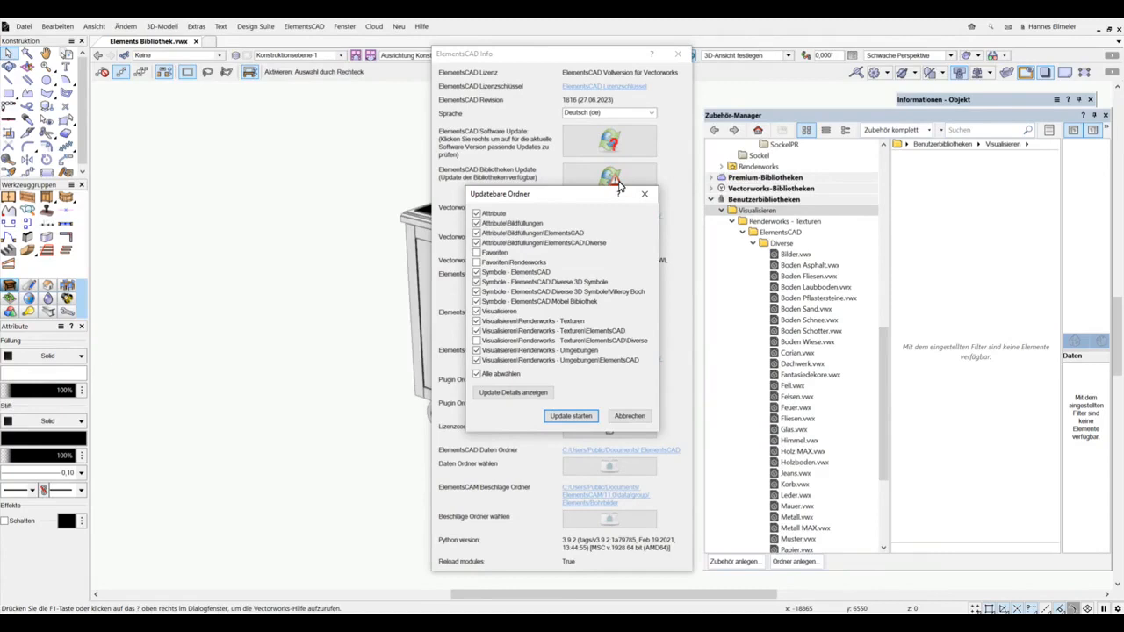
click(477, 375)
click(478, 244)
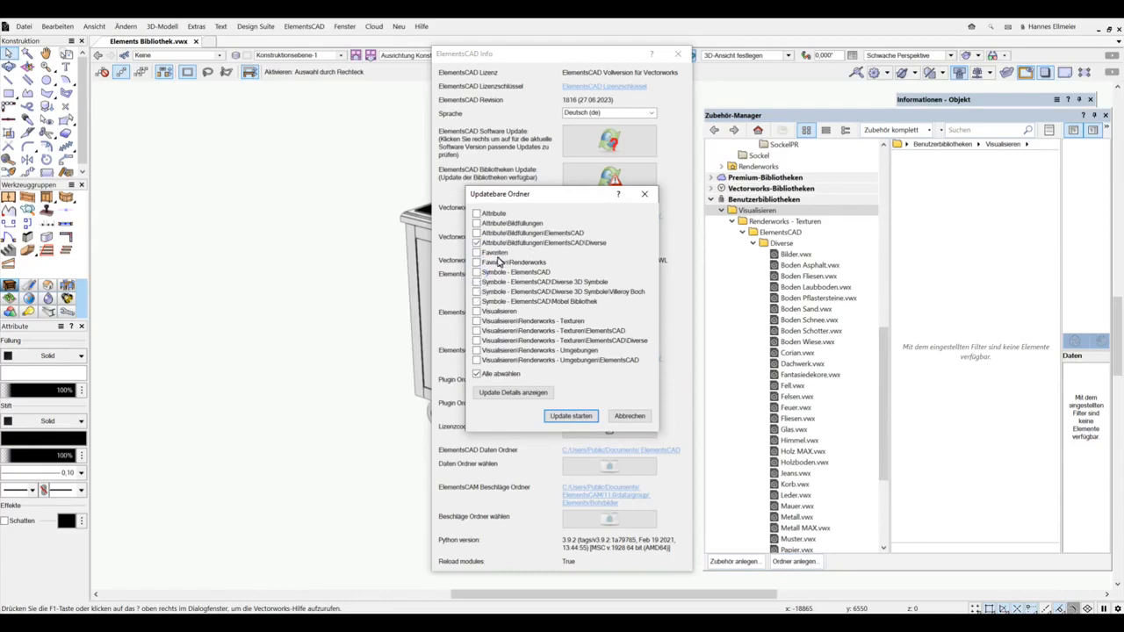
click(580, 417)
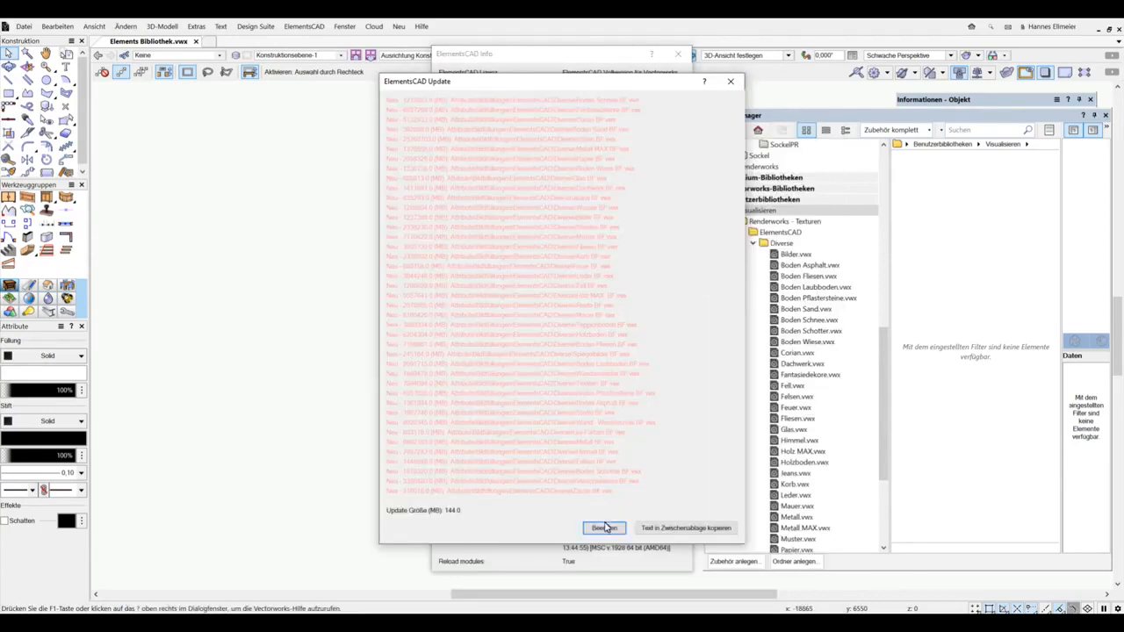
click(606, 529)
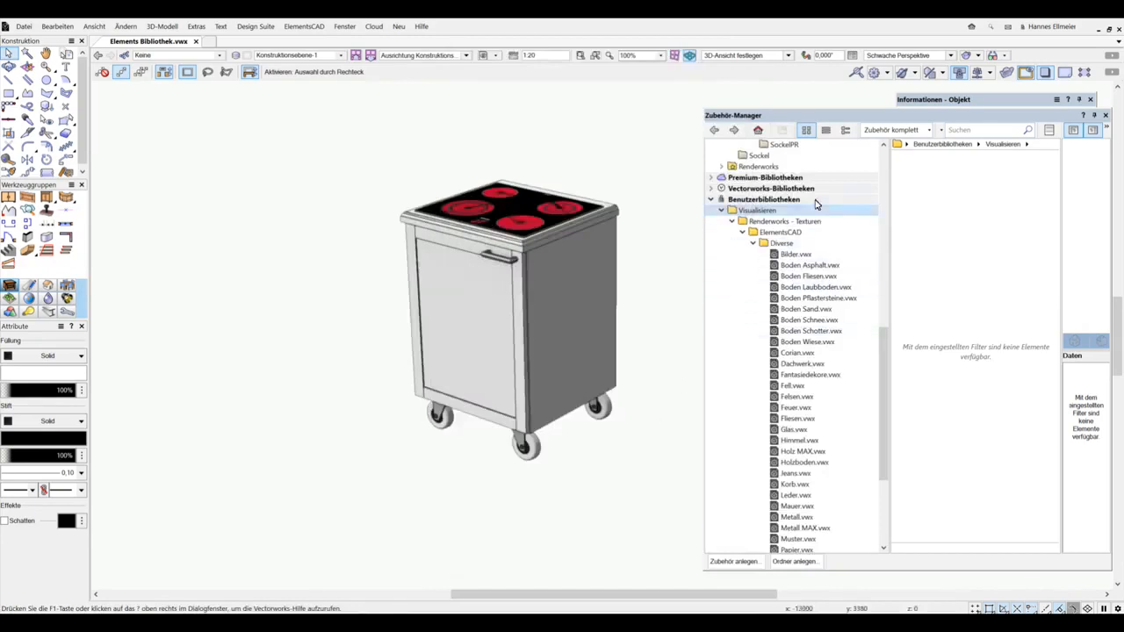
Refresh the libraries in the Zubehör-Manager with Bibliotheken aktualisieren
click(1105, 130)
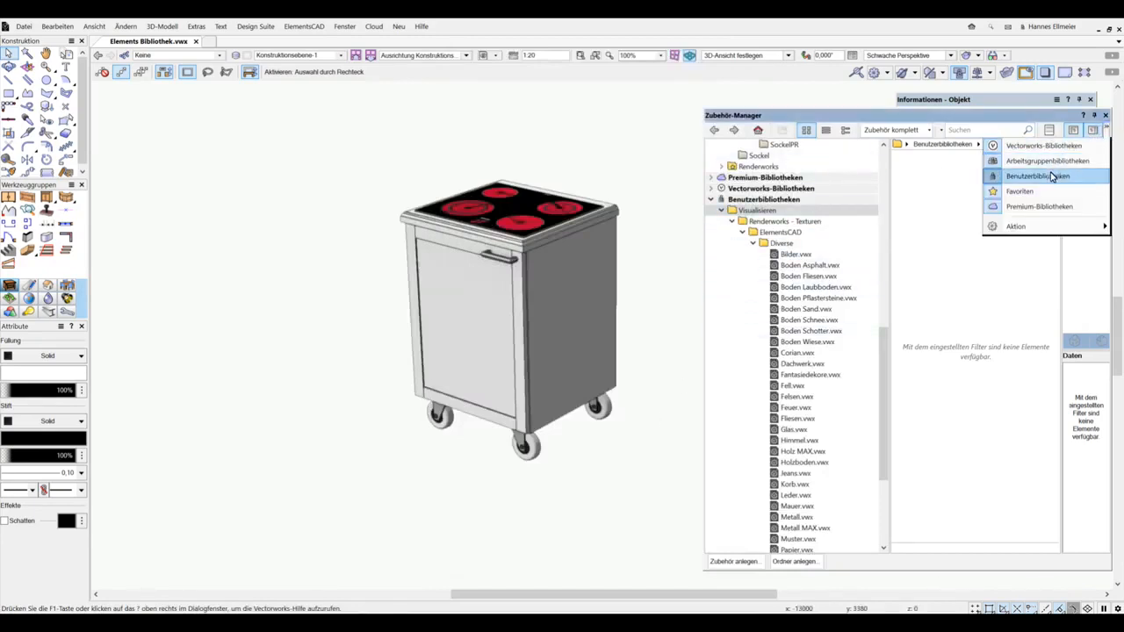
mouse_move(1040, 228)
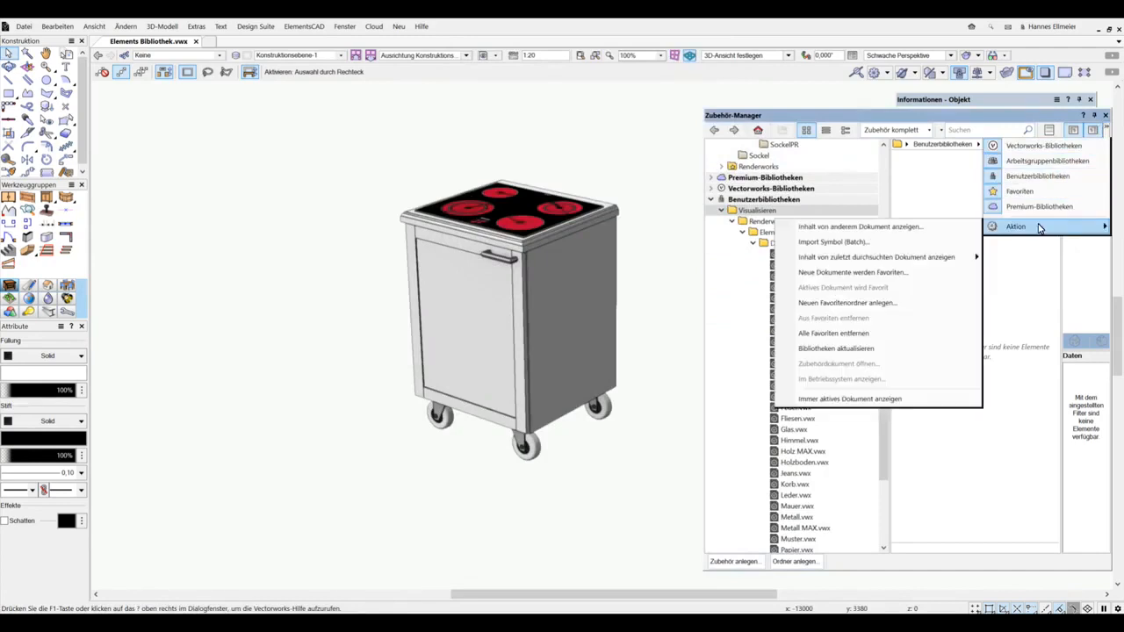
click(851, 351)
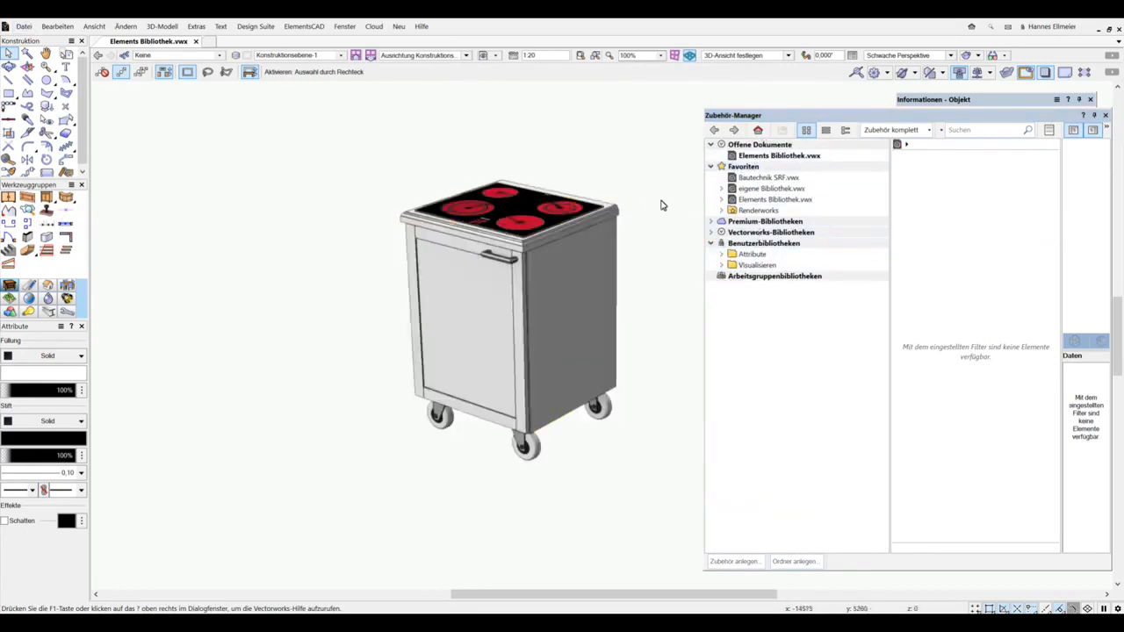
Toggle the Benutzerbibliotheken display twice in the temporarily widened Zubehör-Manager
drag(704, 185, 539, 195)
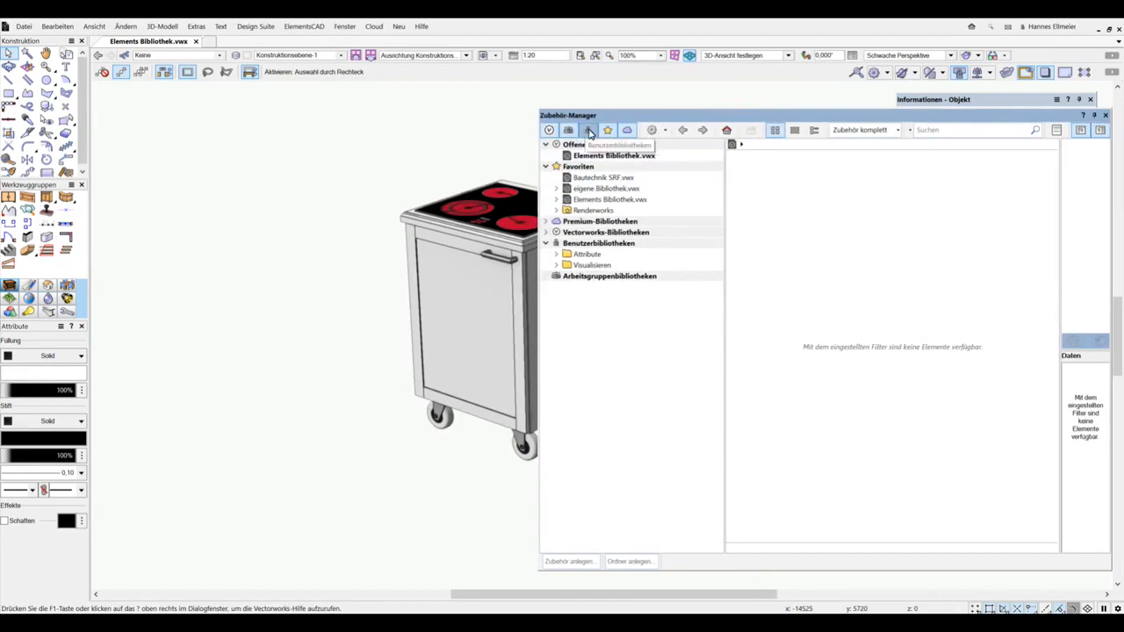
click(590, 131)
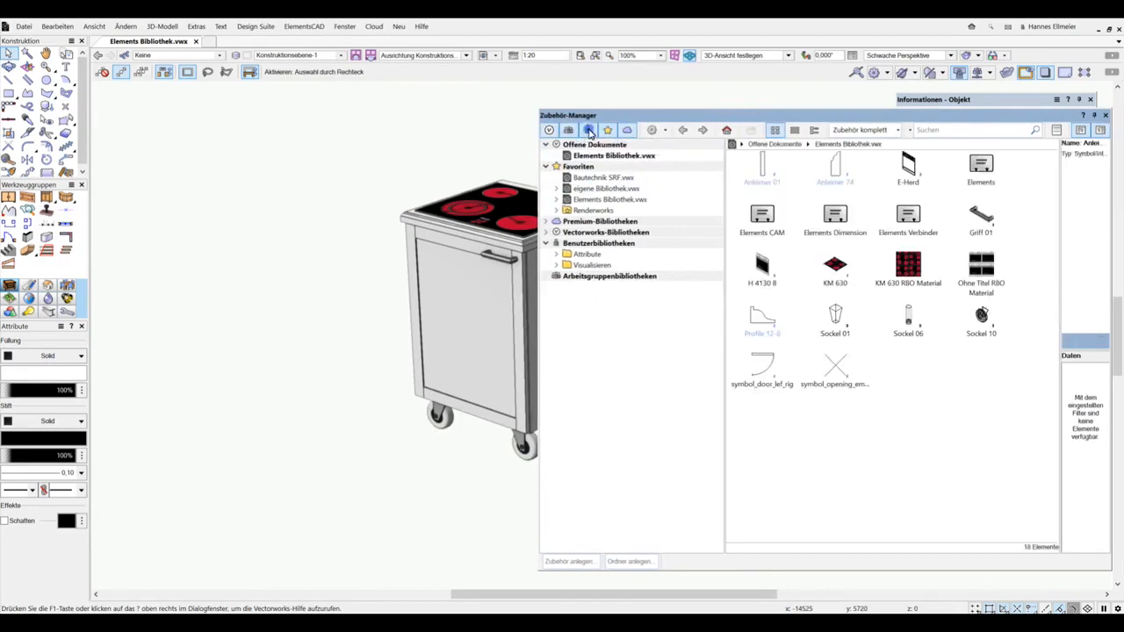
click(589, 130)
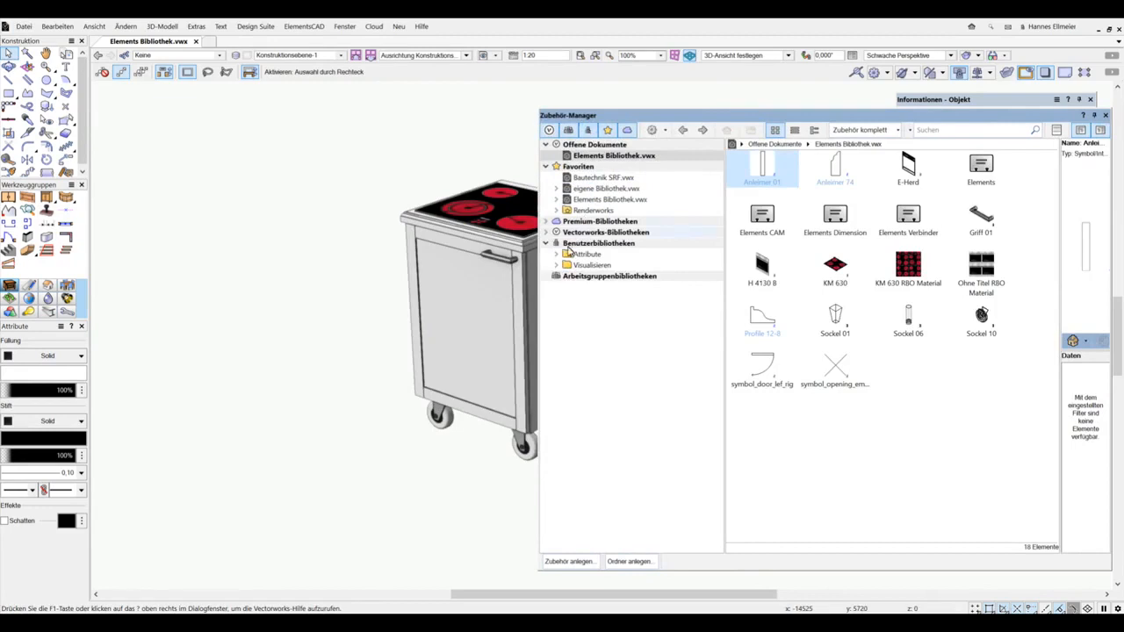
drag(540, 256, 735, 255)
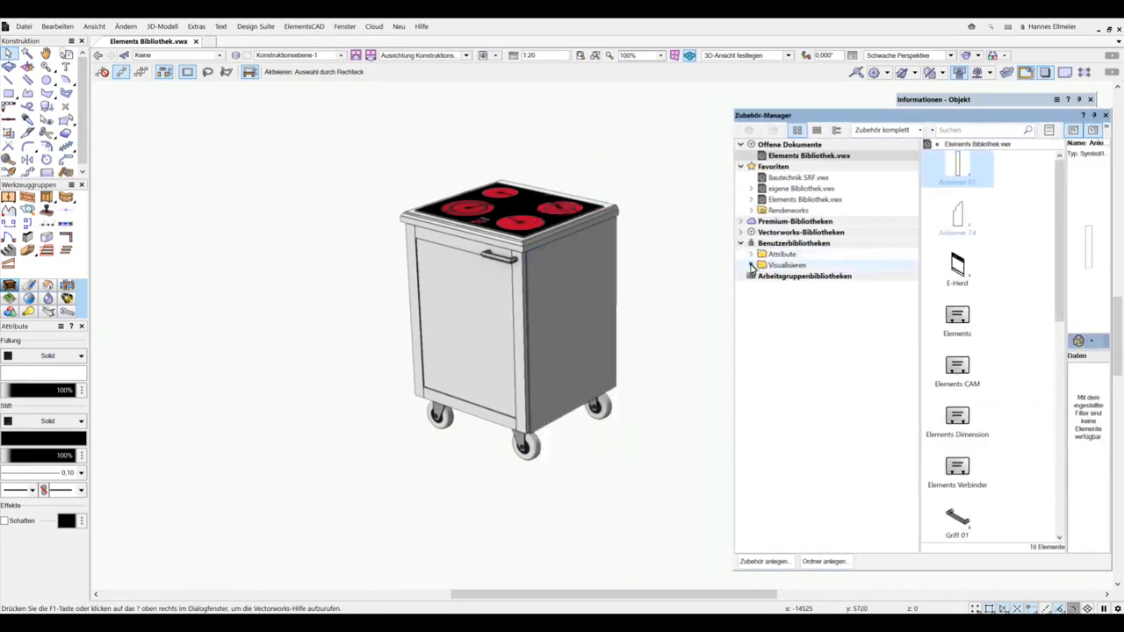
Browse the user textures under Visualisieren, Renderworks - Texturen, ElementsCAD, Diverse, and view the contents of Bilder.vwx and Holz MAX.vwx
click(751, 266)
click(761, 276)
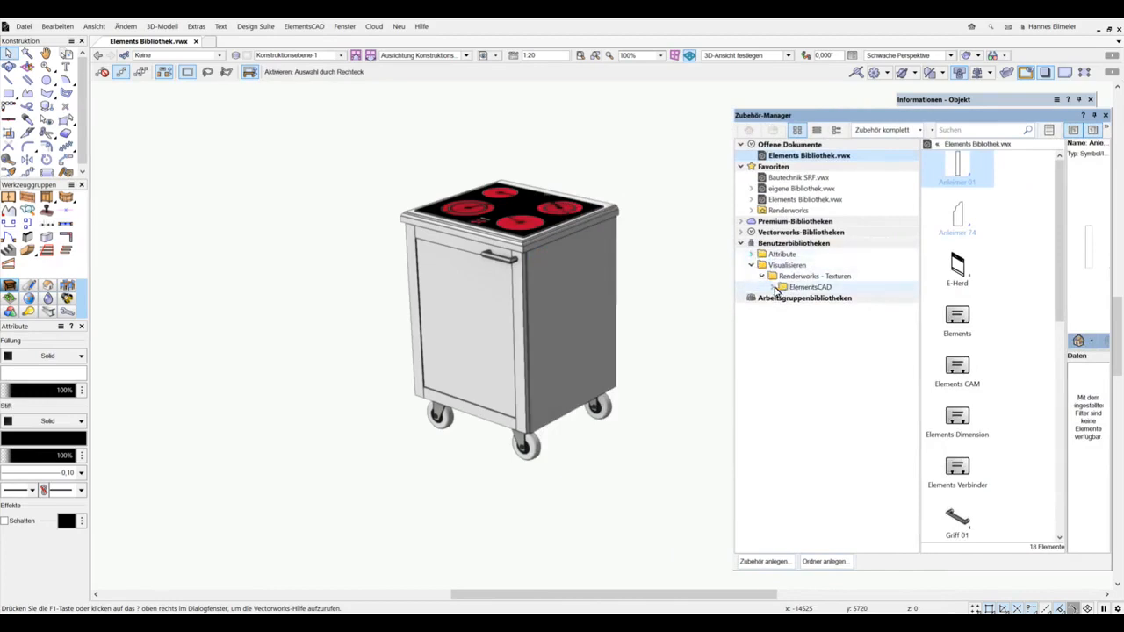
click(772, 287)
click(785, 298)
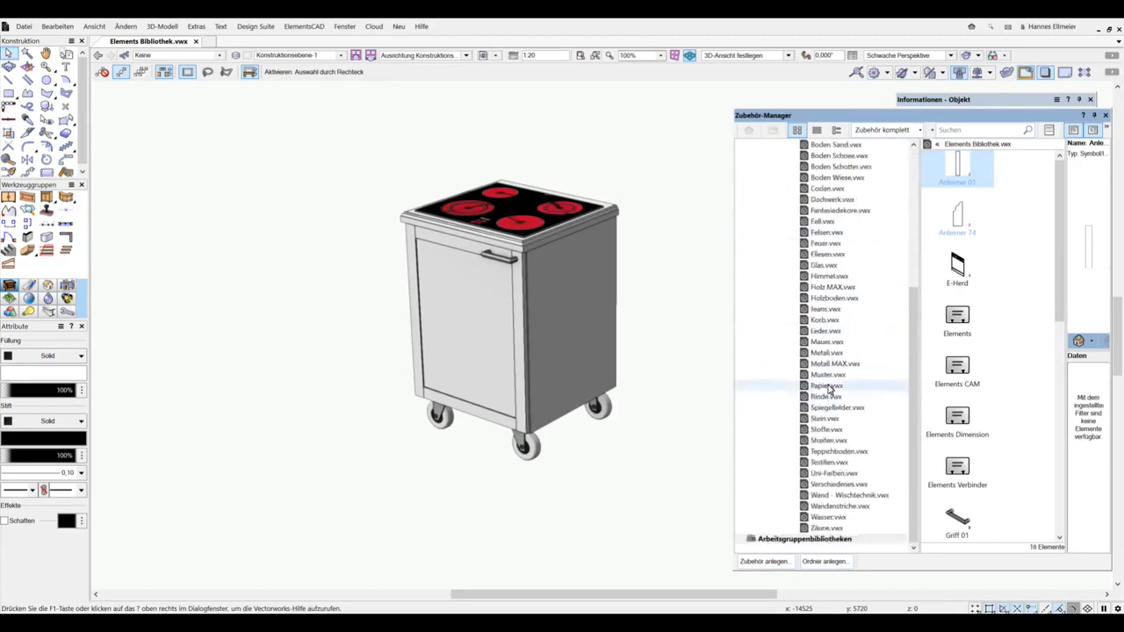
scroll(823, 377, up, 3)
click(826, 255)
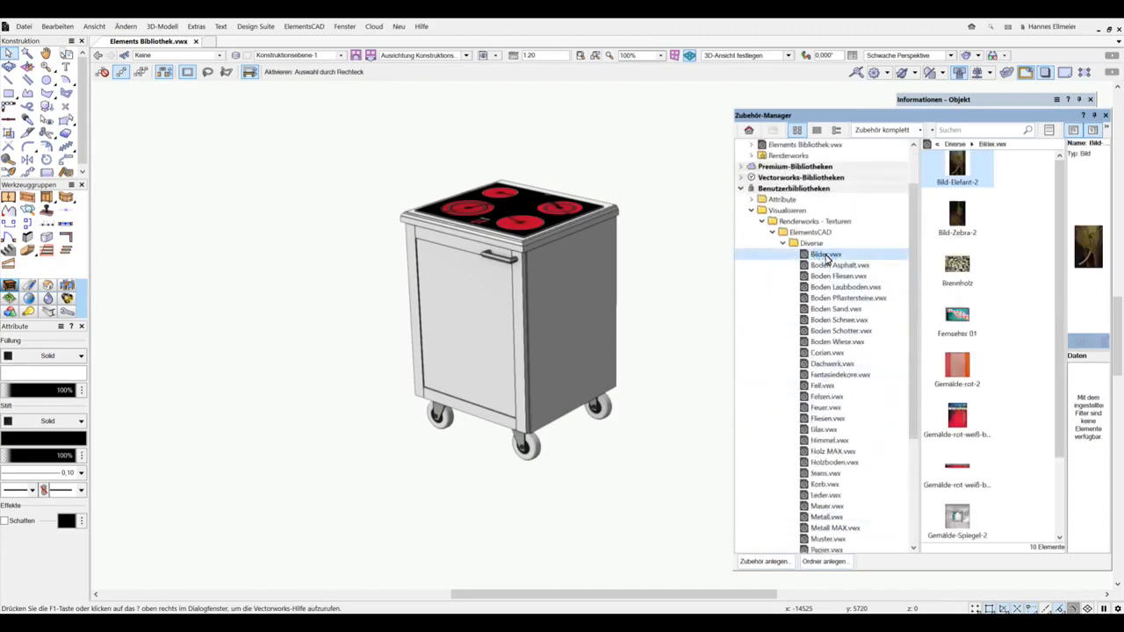
click(823, 452)
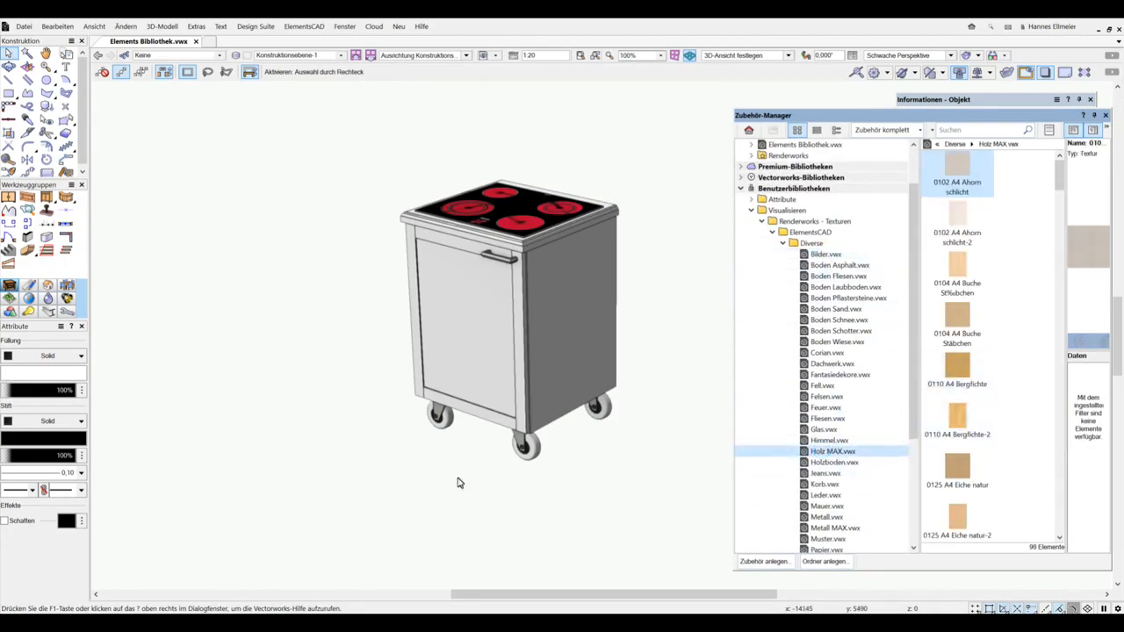
Draw a floor rectangle of about 3005 by 975 beneath the rolling cabinet
click(293, 299)
click(665, 568)
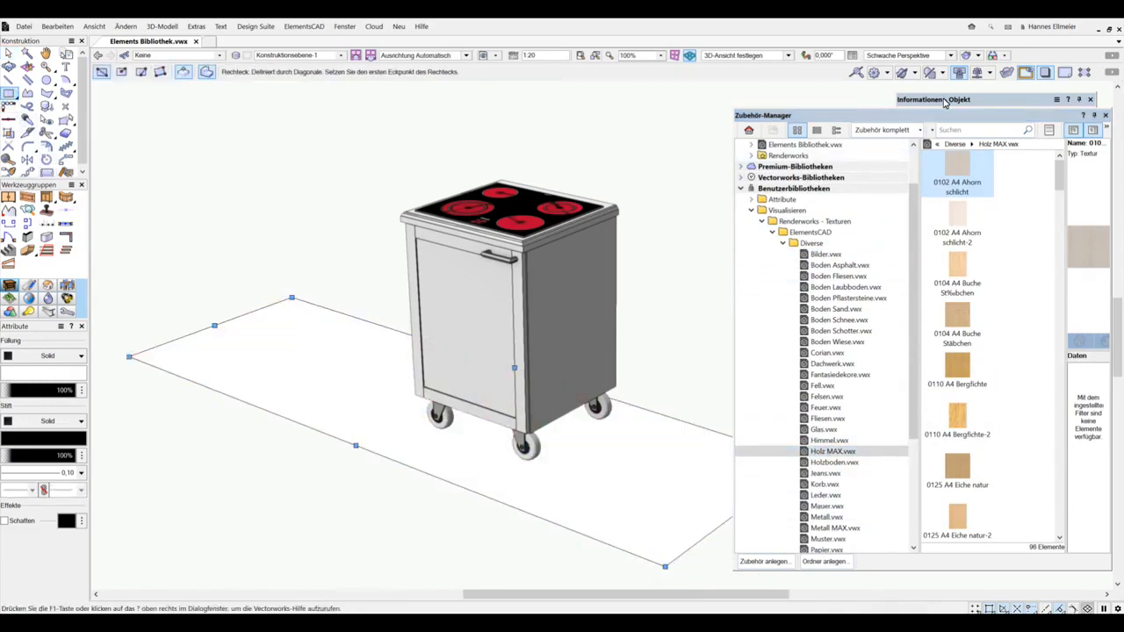
Try the Altholz 01 image fill from the user library Holzboden BF.vwx on the rectangle, and replace it with Ahorn lebhaft-2
click(752, 200)
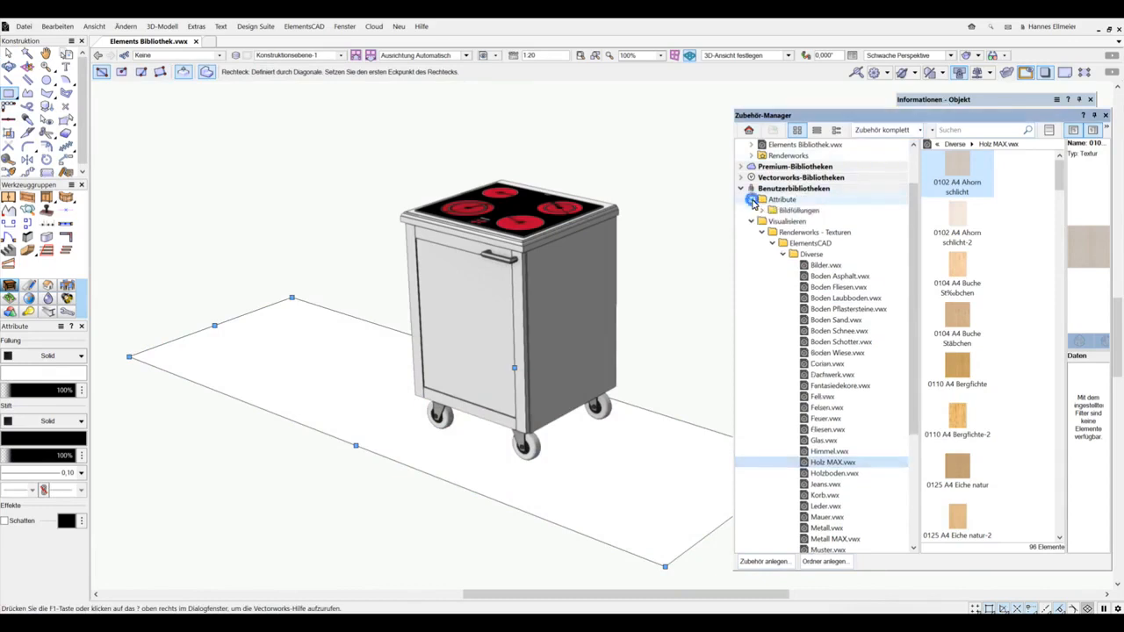
click(762, 211)
click(772, 221)
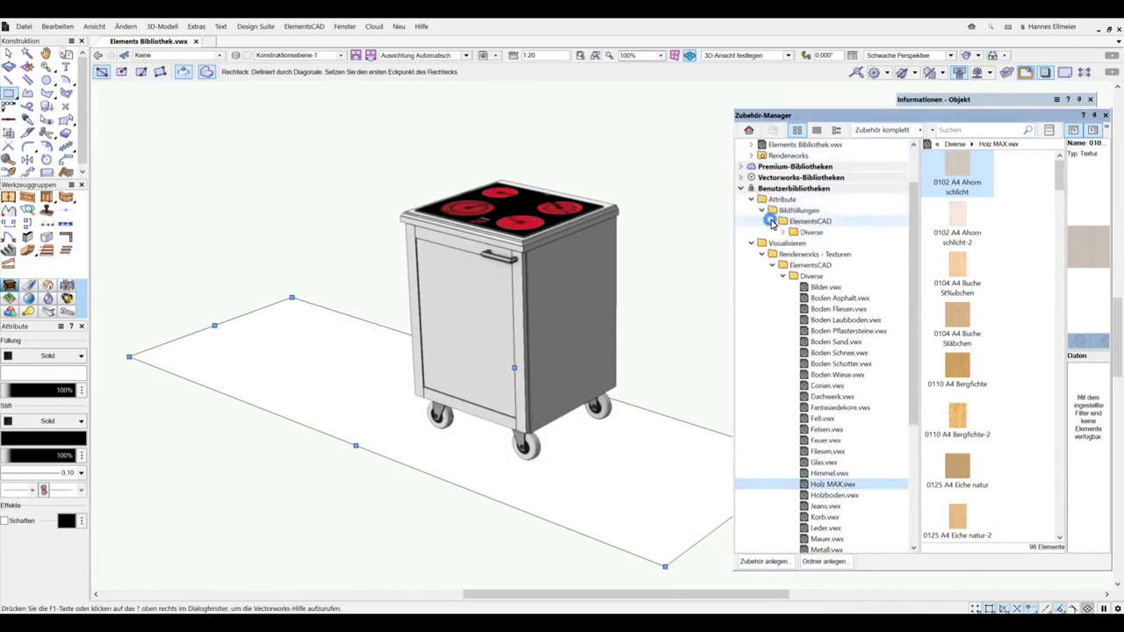
click(782, 232)
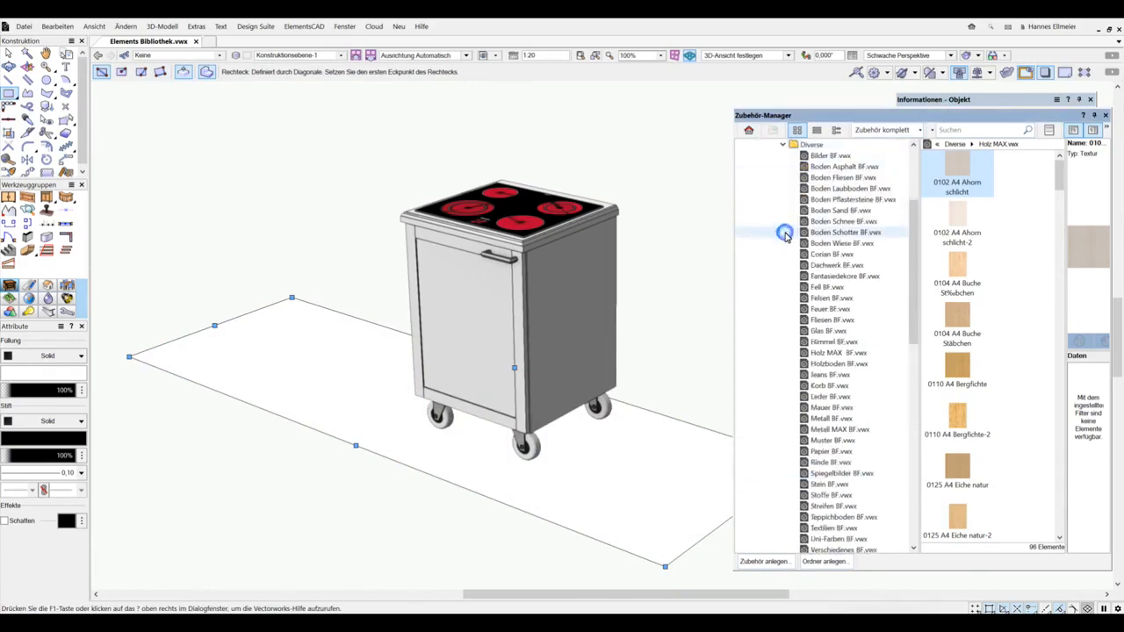
click(824, 354)
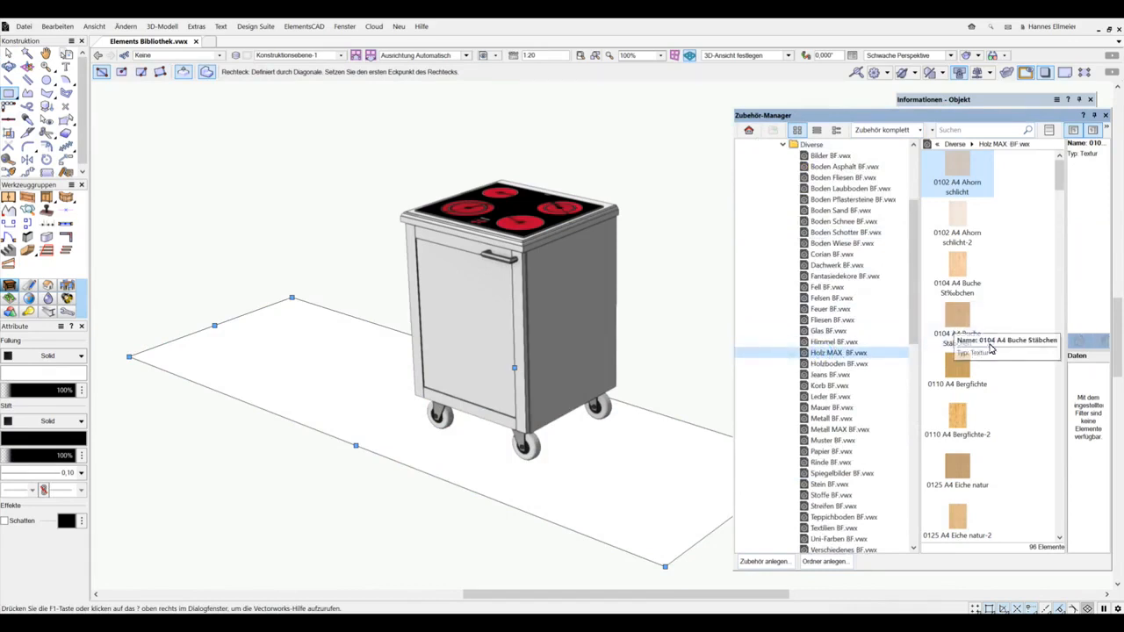
click(838, 364)
double_click(963, 373)
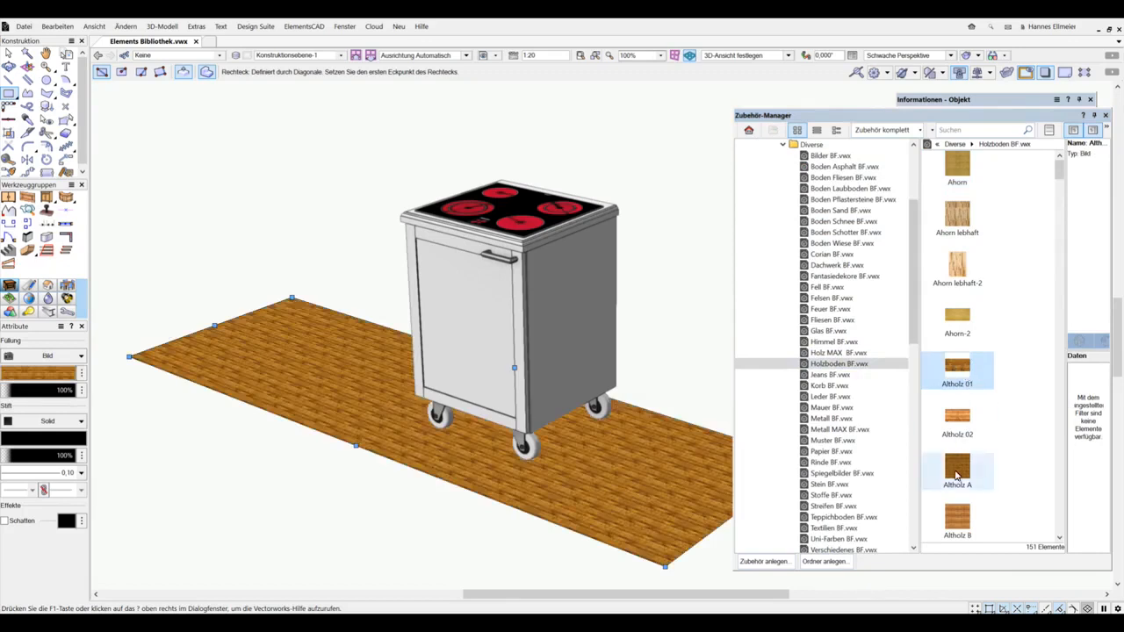
double_click(959, 265)
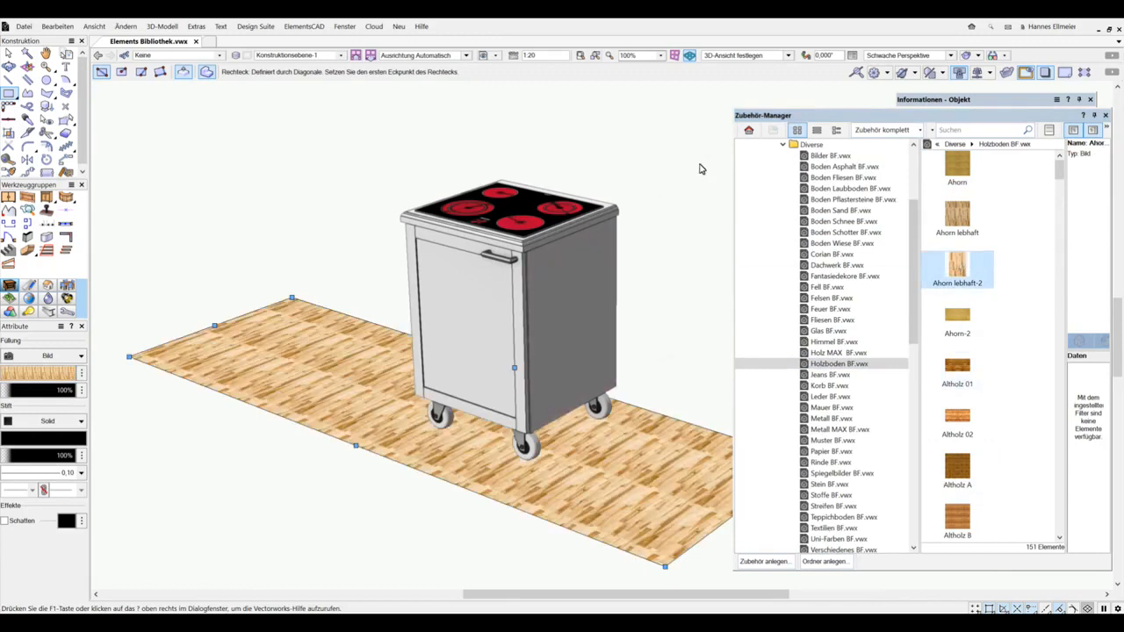
Reset the rectangle's fill to Solid and turn it into an extrusion with a Δz of 0
click(45, 357)
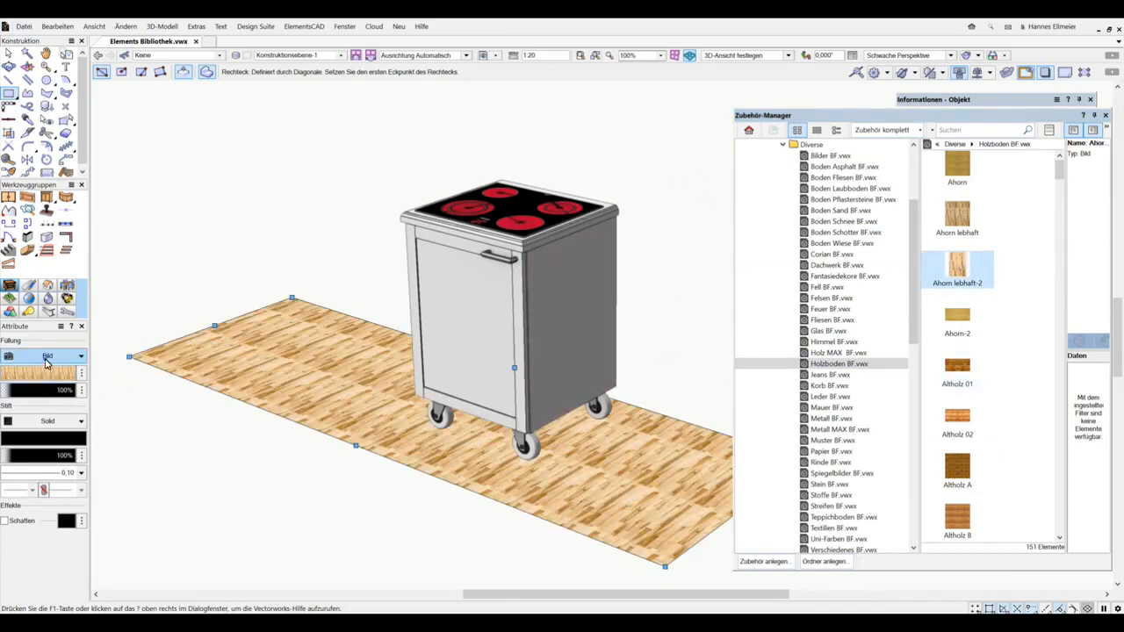
click(37, 408)
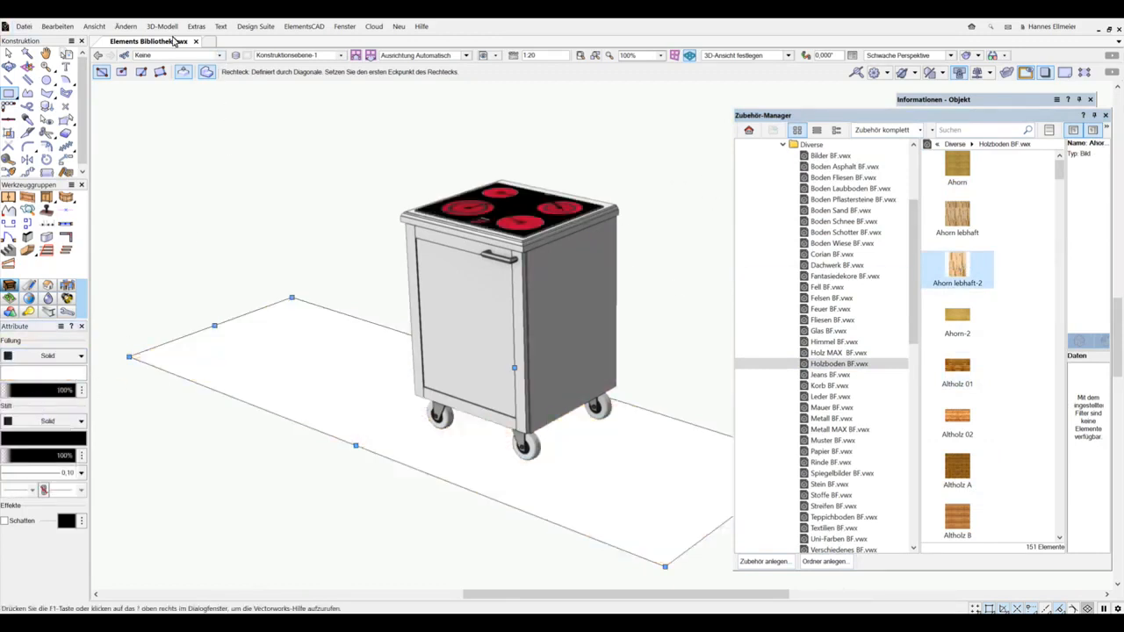
click(171, 28)
click(173, 39)
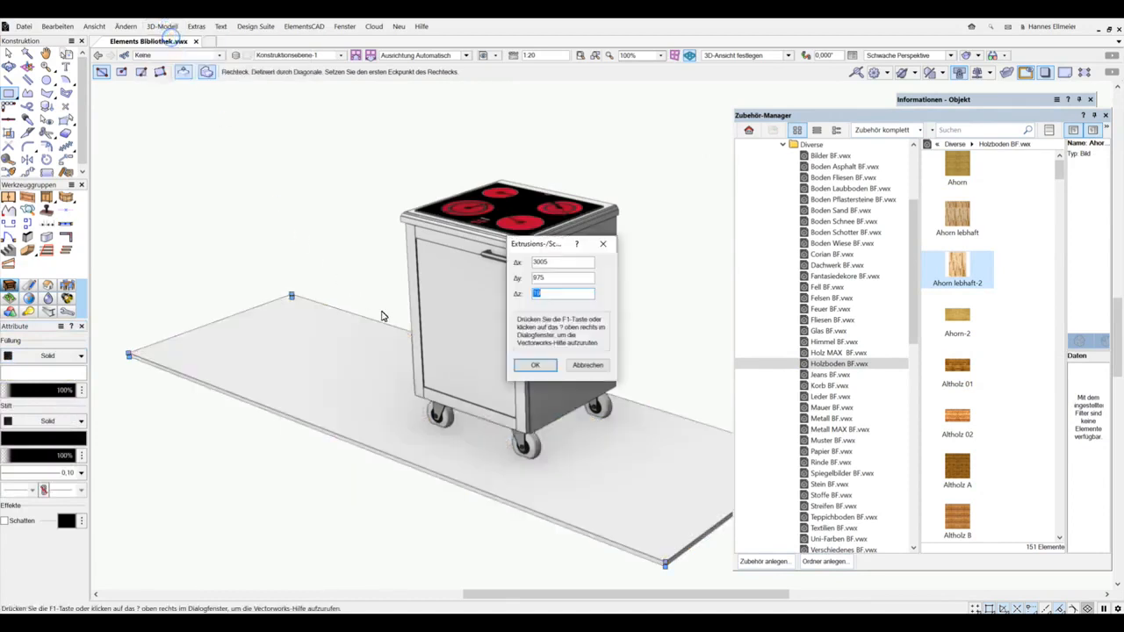
click(536, 366)
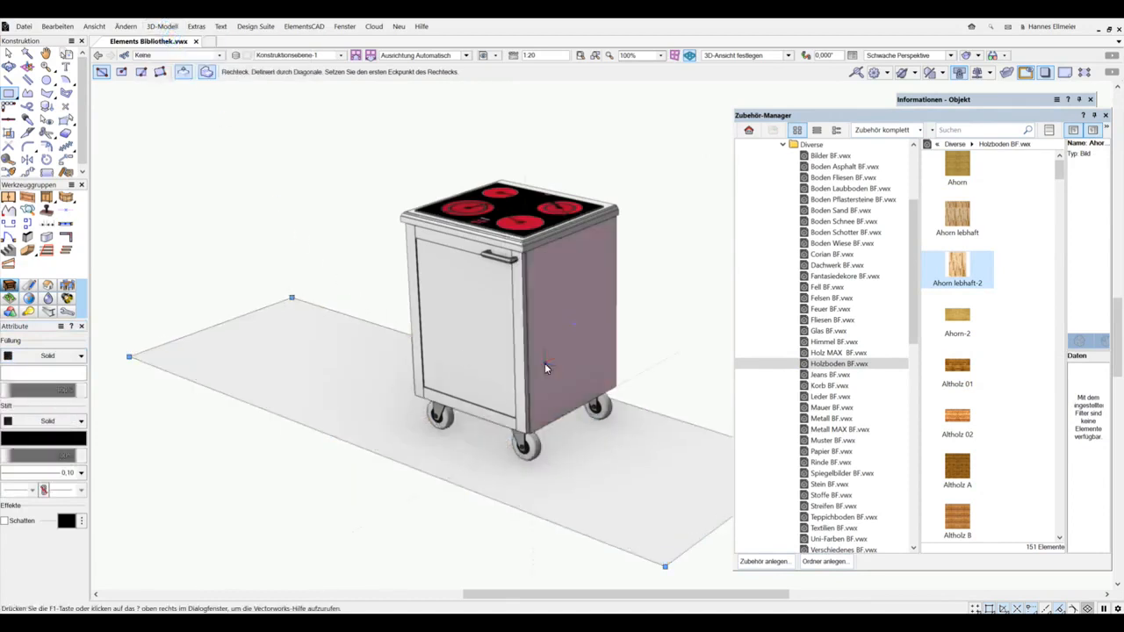
Apply the Ahorn lebhaft-2 texture from the Renderworks texture library Holzboden.vwx to the extruded floor
mouse_move(961, 102)
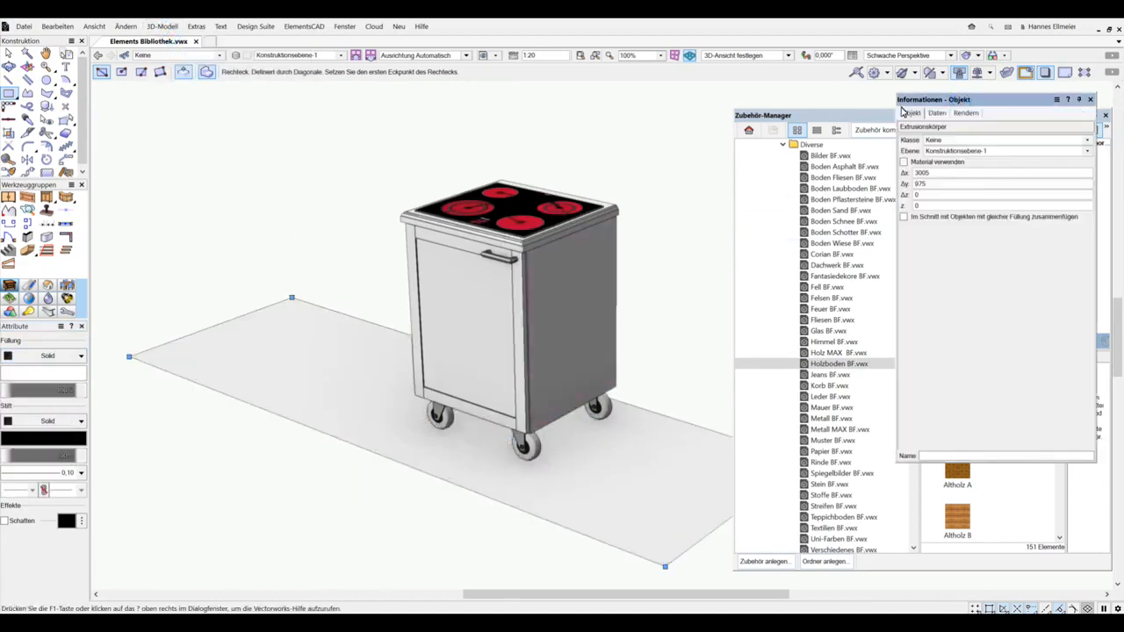
click(782, 144)
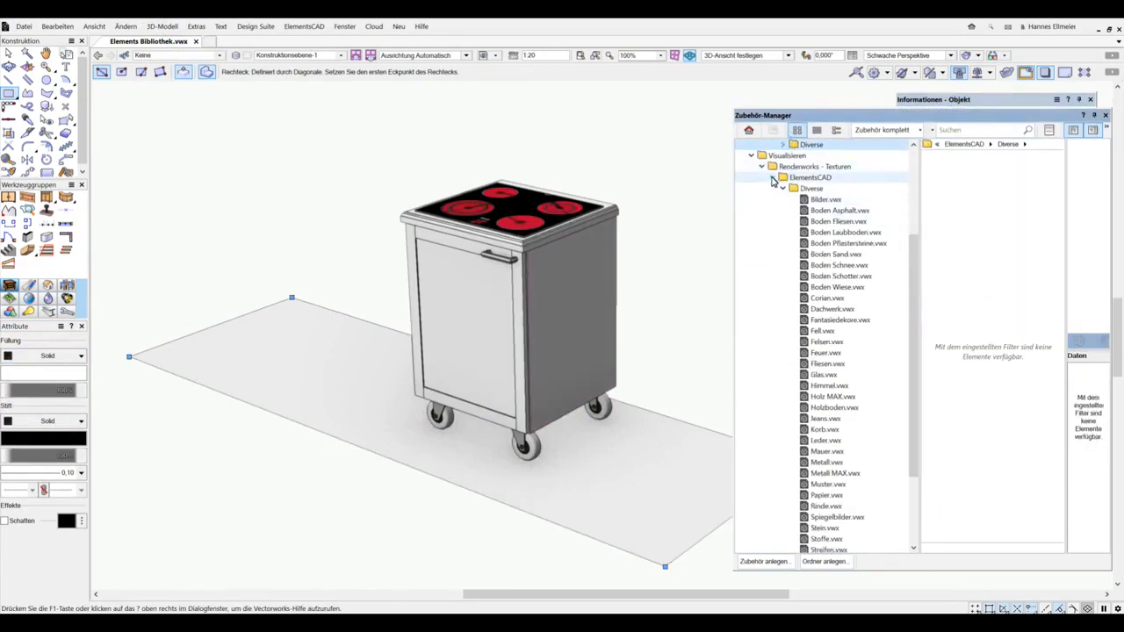
click(846, 408)
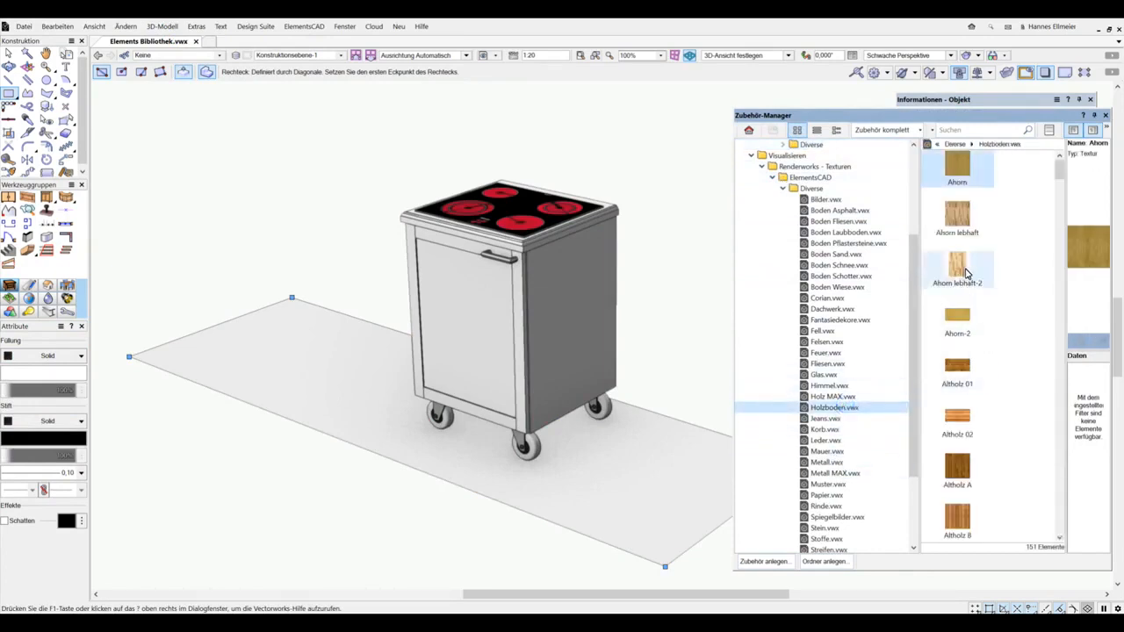
double_click(964, 272)
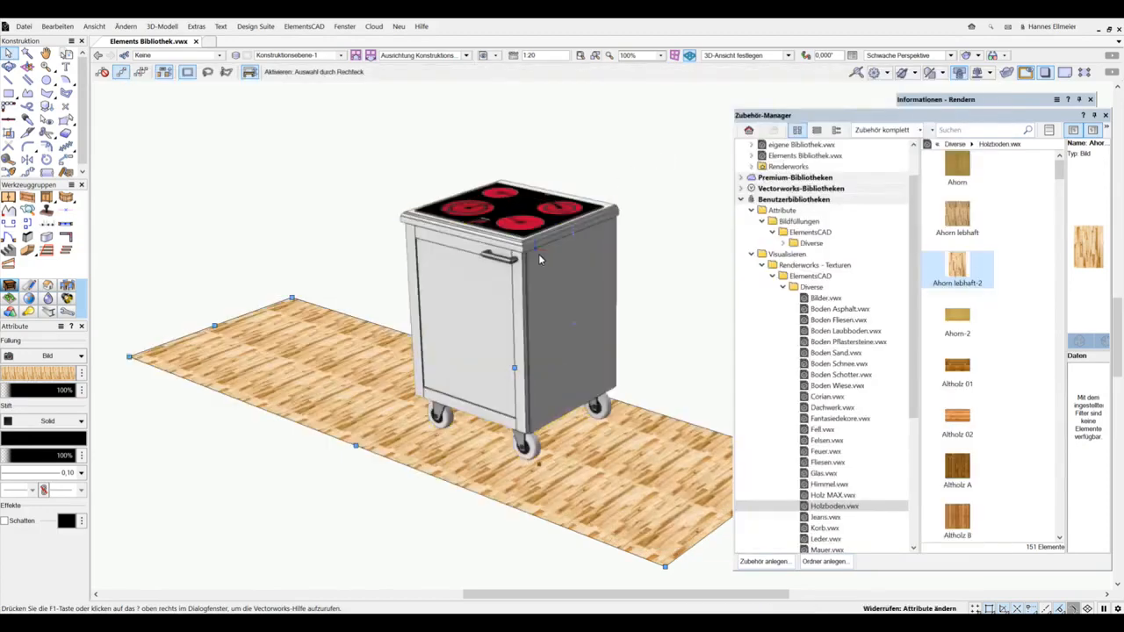
Switch to the edv & cad group Downloadcenter in the browser and look through the supplier folder haefele/haefelevw2023
key(alt+Tab)
key(alt+Tab)
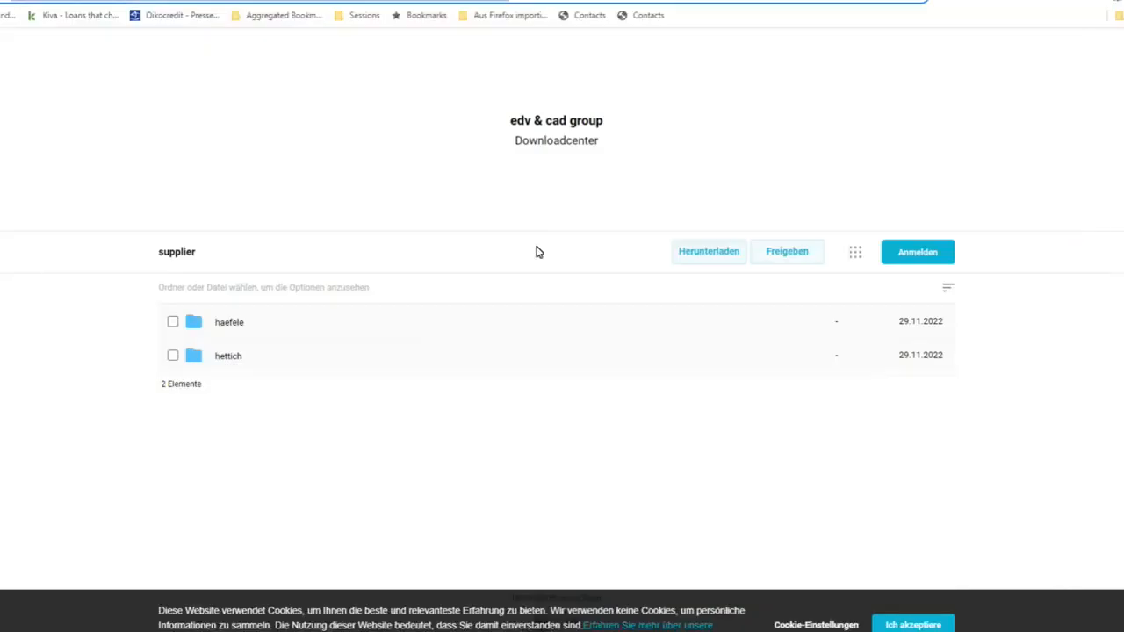
click(238, 332)
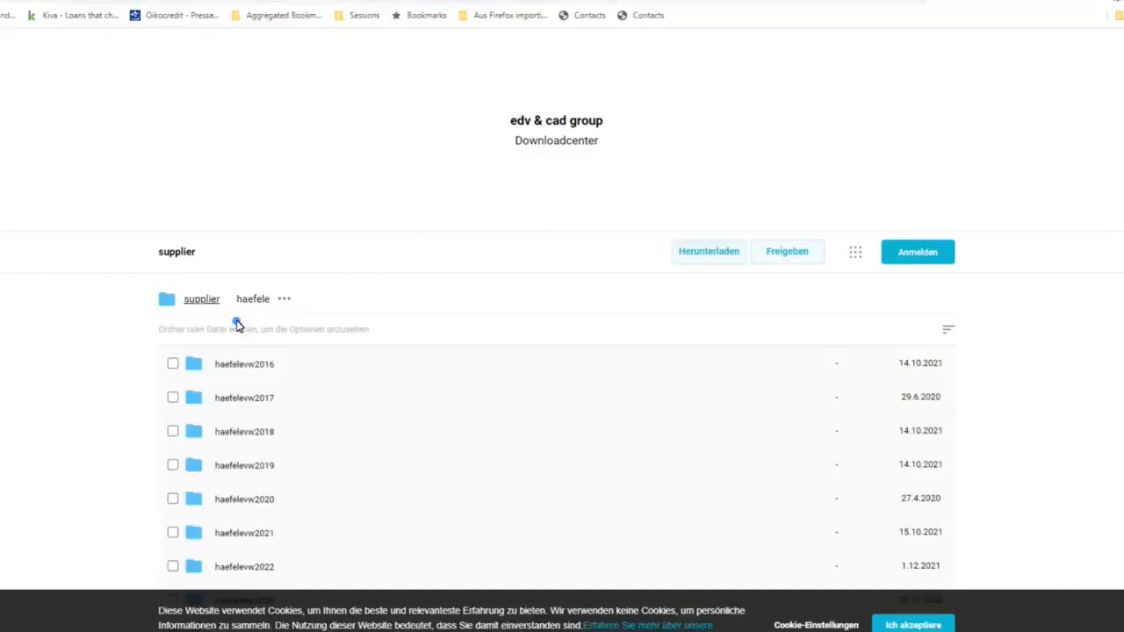
scroll(237, 486, down, 1)
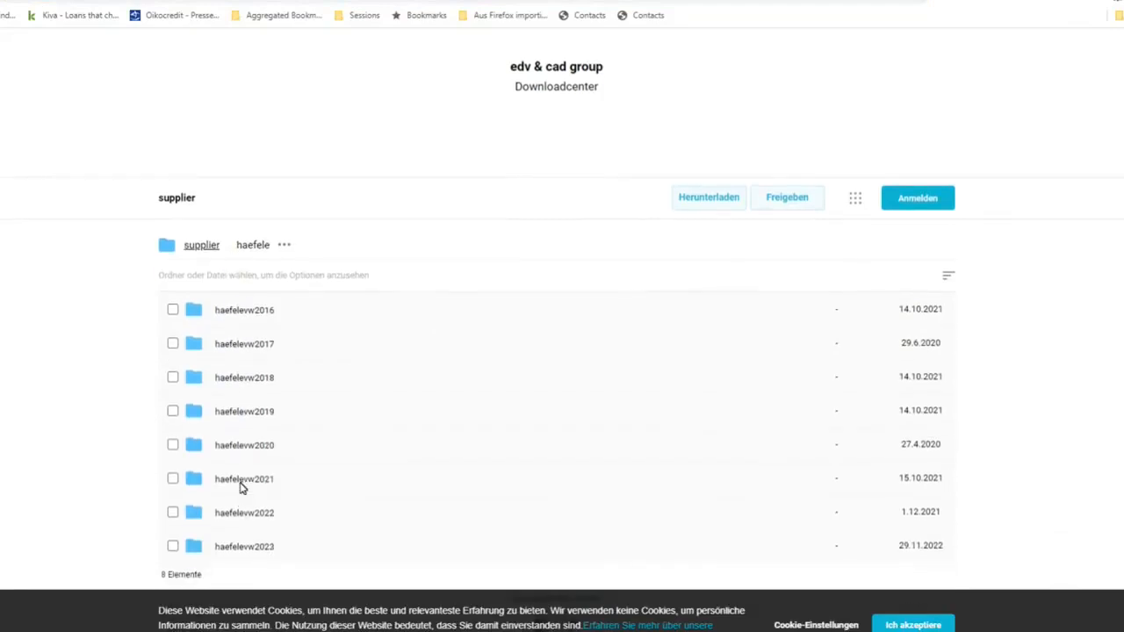
click(244, 544)
scroll(276, 484, down, 2)
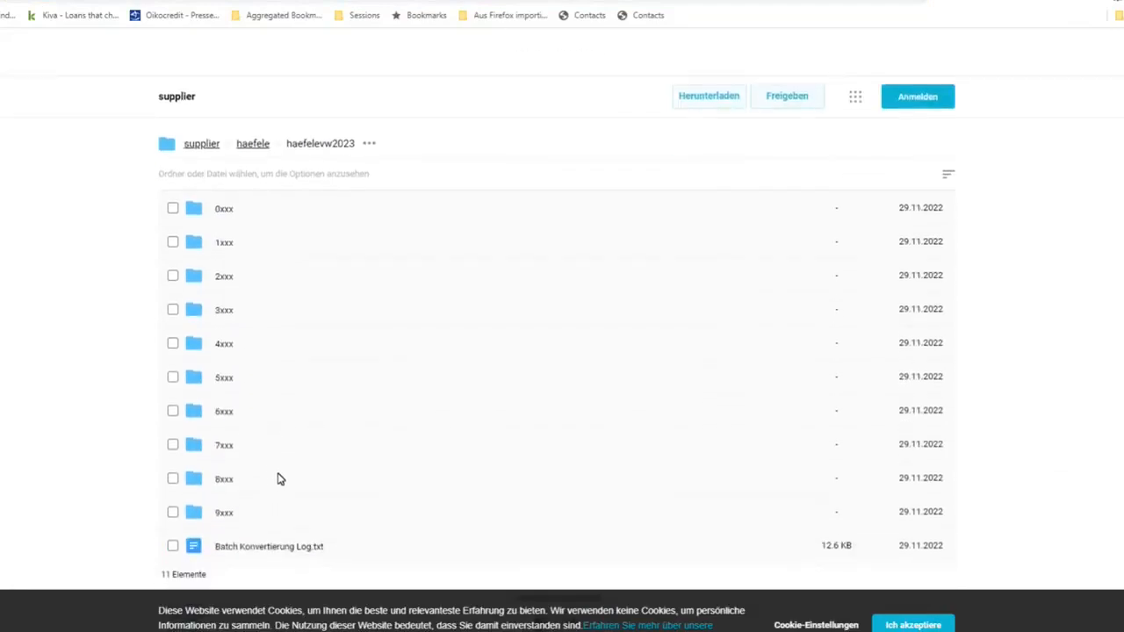
Open the 2022 folder inside the 9xxx folder of the Häfele supplier library haefelevw2023
click(224, 516)
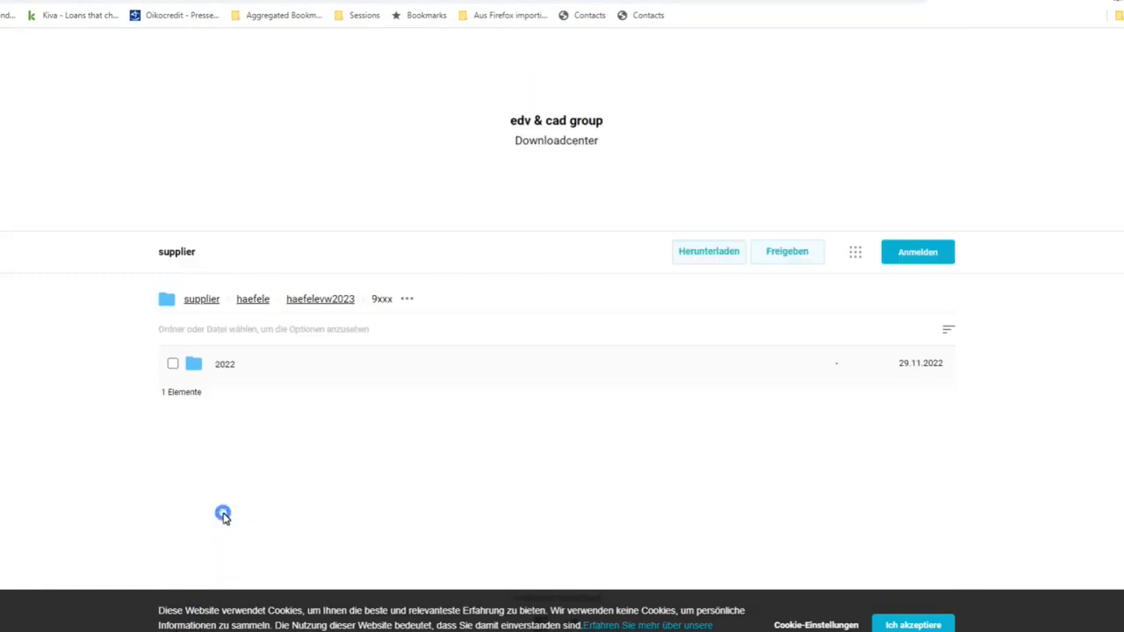
click(222, 365)
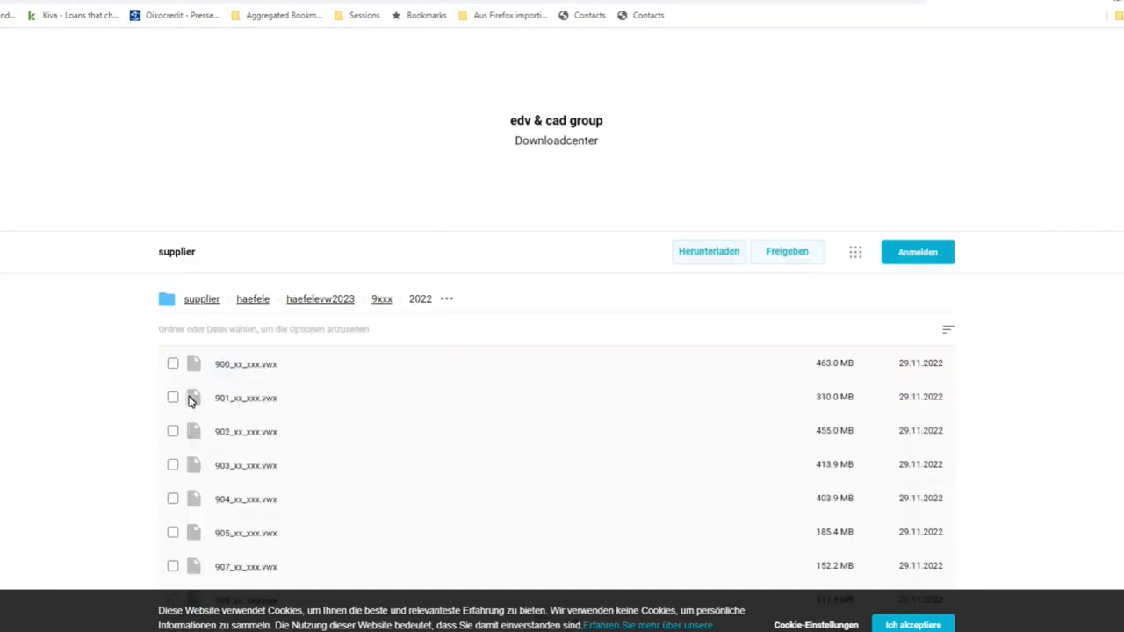
click(173, 398)
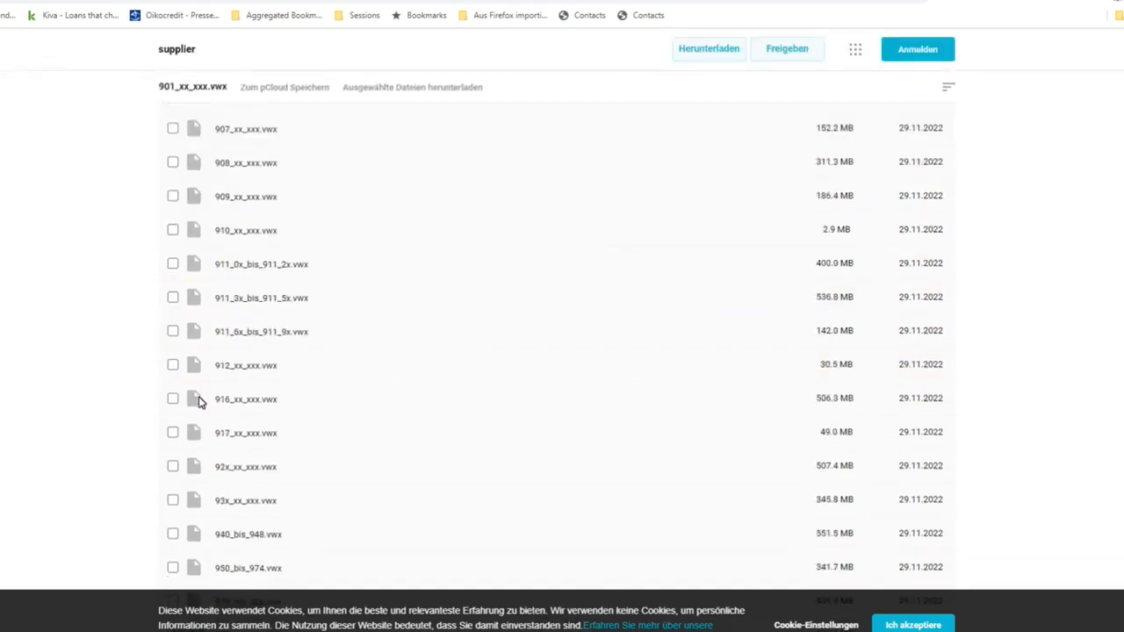
click(173, 433)
scroll(225, 404, up, 5)
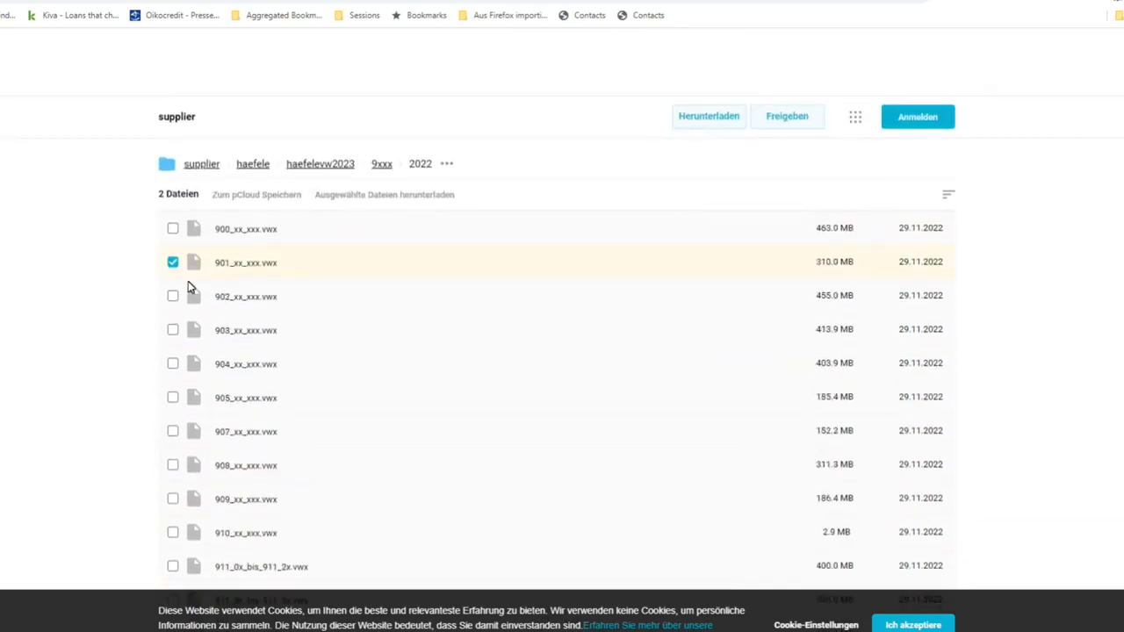
click(173, 263)
scroll(309, 387, down, 5)
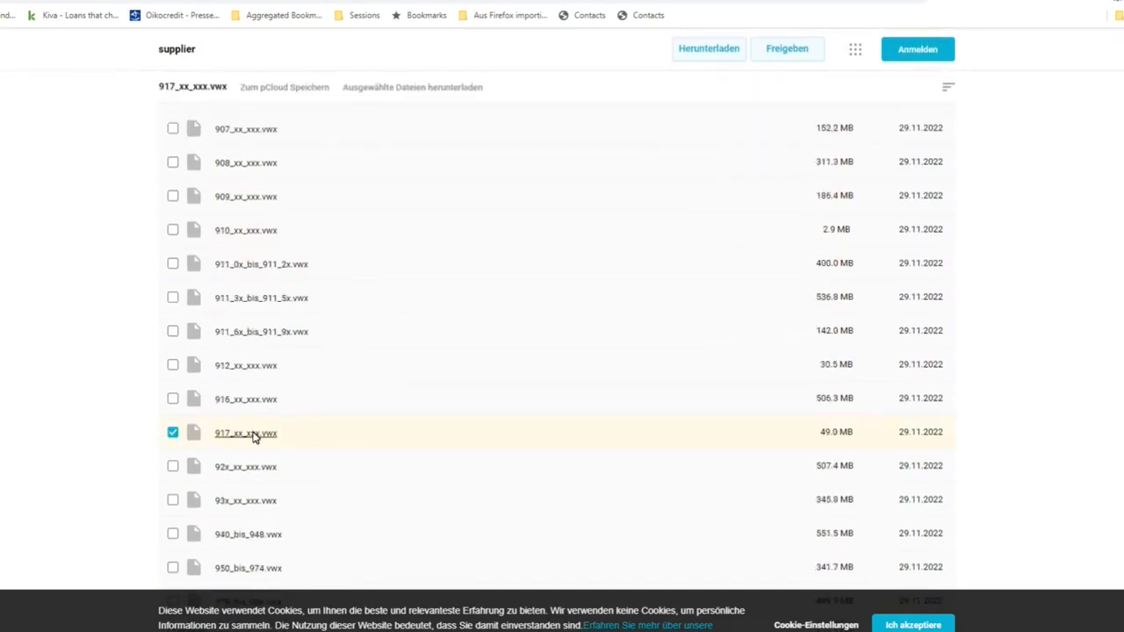
scroll(254, 436, down, 1)
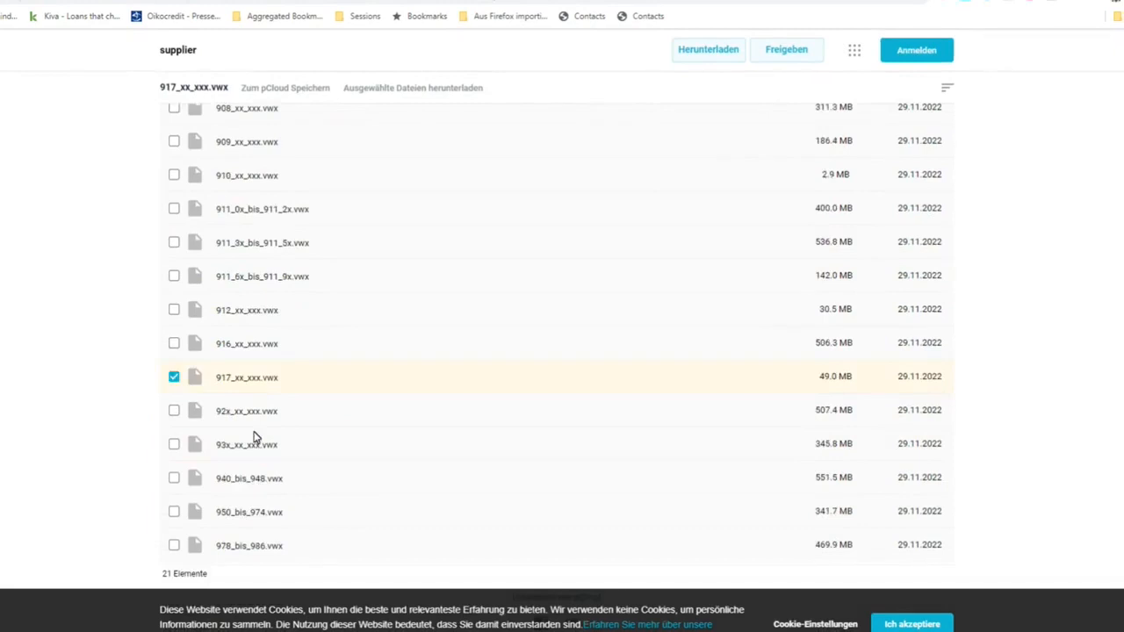
click(175, 378)
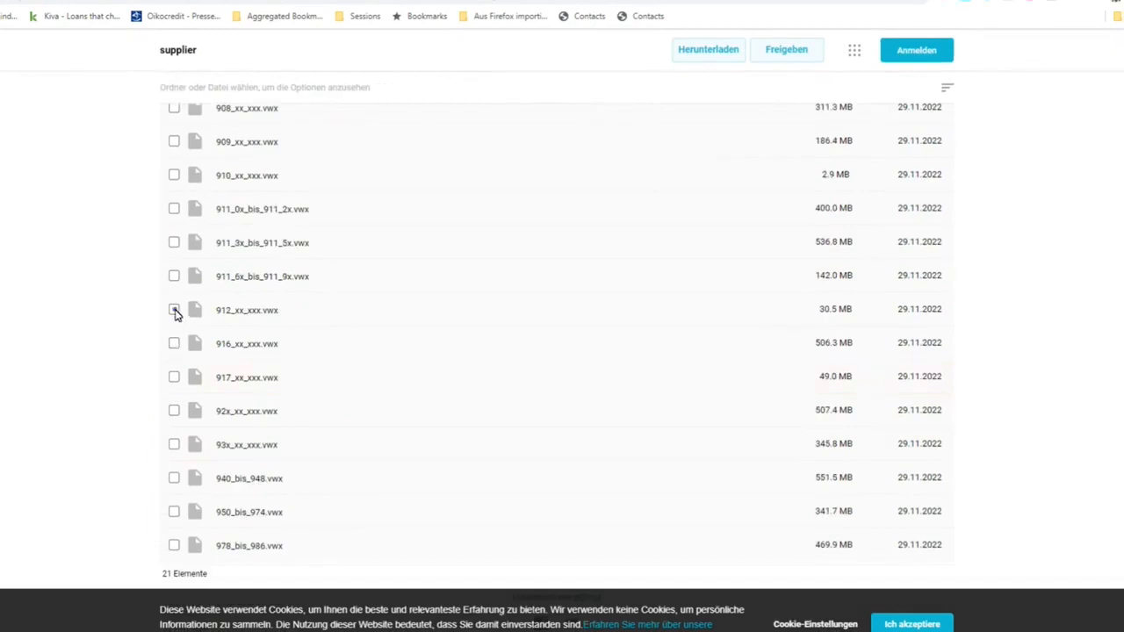
Select the library file 912_xx_xxx.vwx and download it from the supplier folder
click(175, 312)
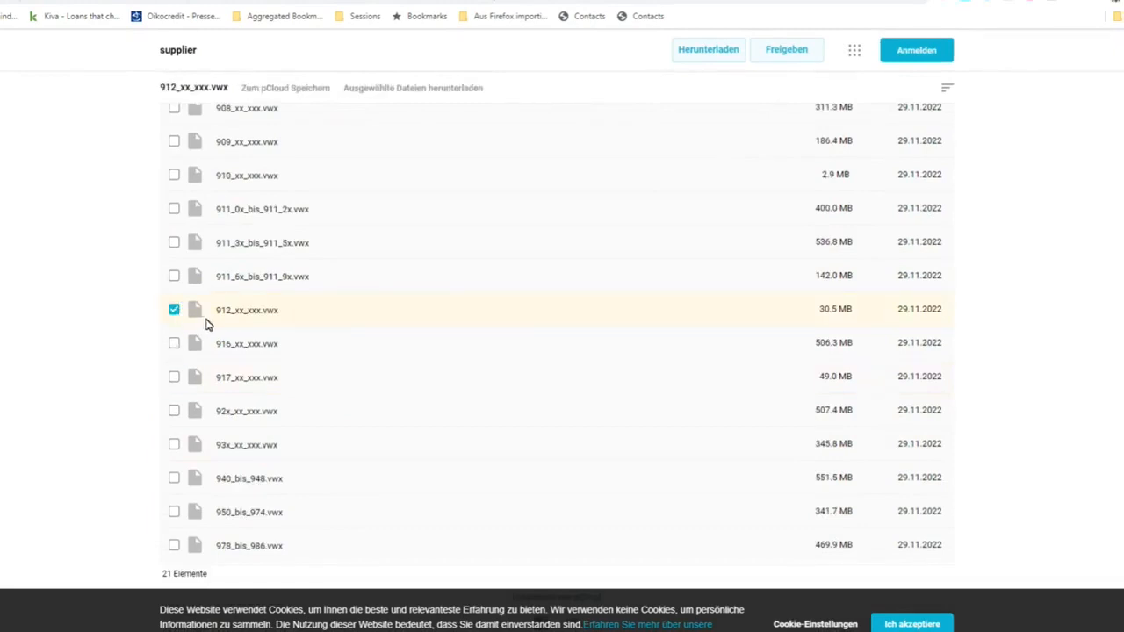
right_click(232, 314)
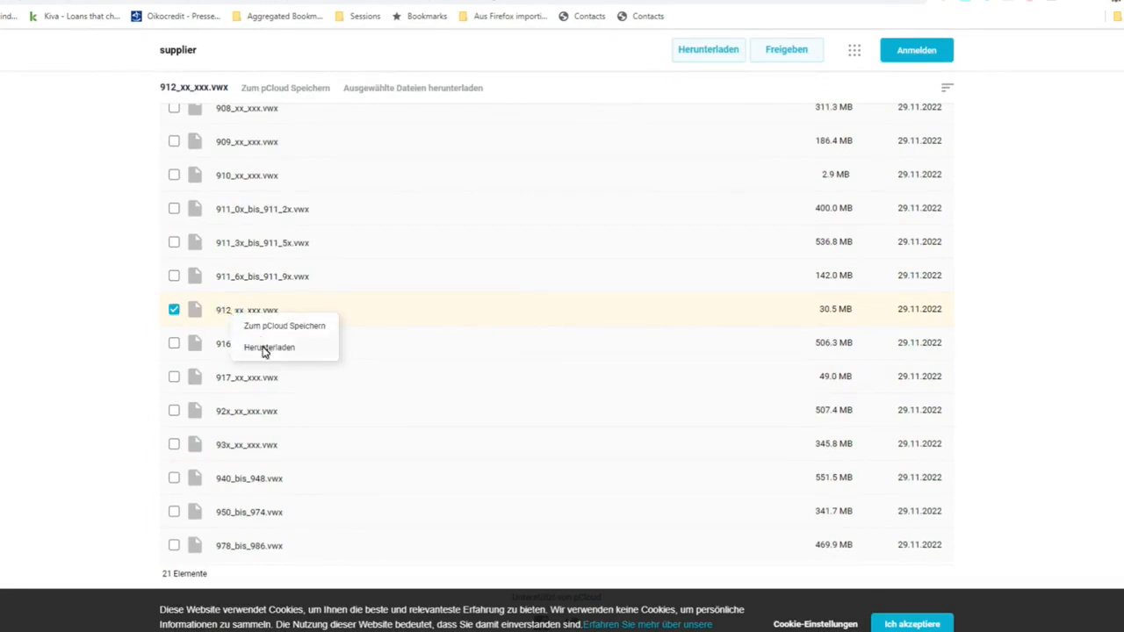
click(263, 348)
click(560, 167)
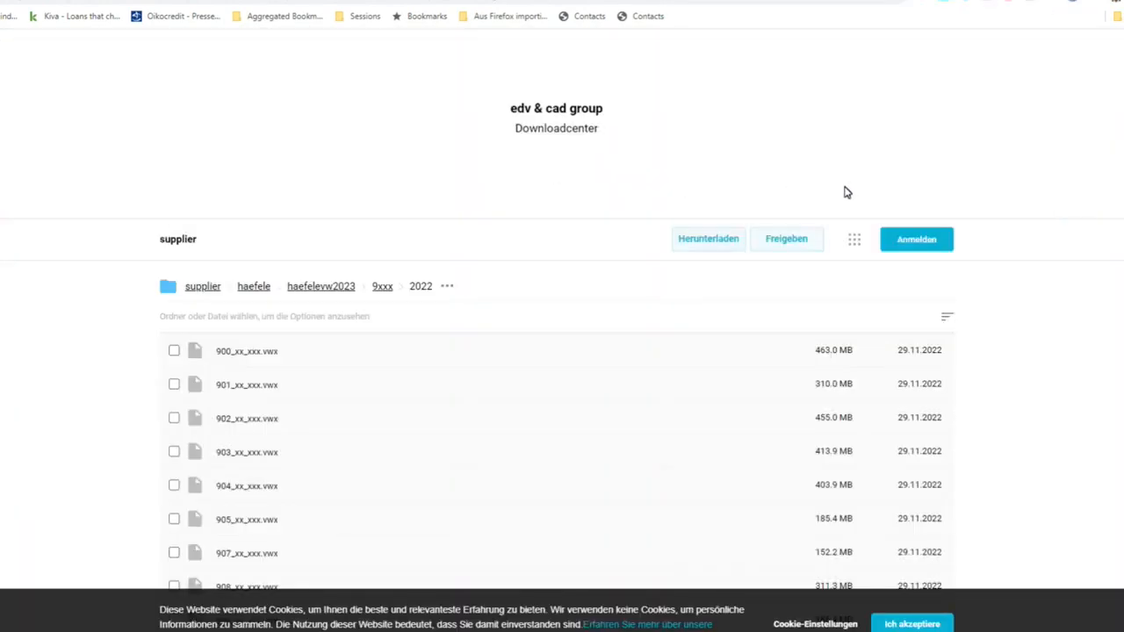
Switch to Vectorworks and show the contents of the downloaded document 912_xx_xxx.vwx in the Zubehör-Manager
key(alt+Tab)
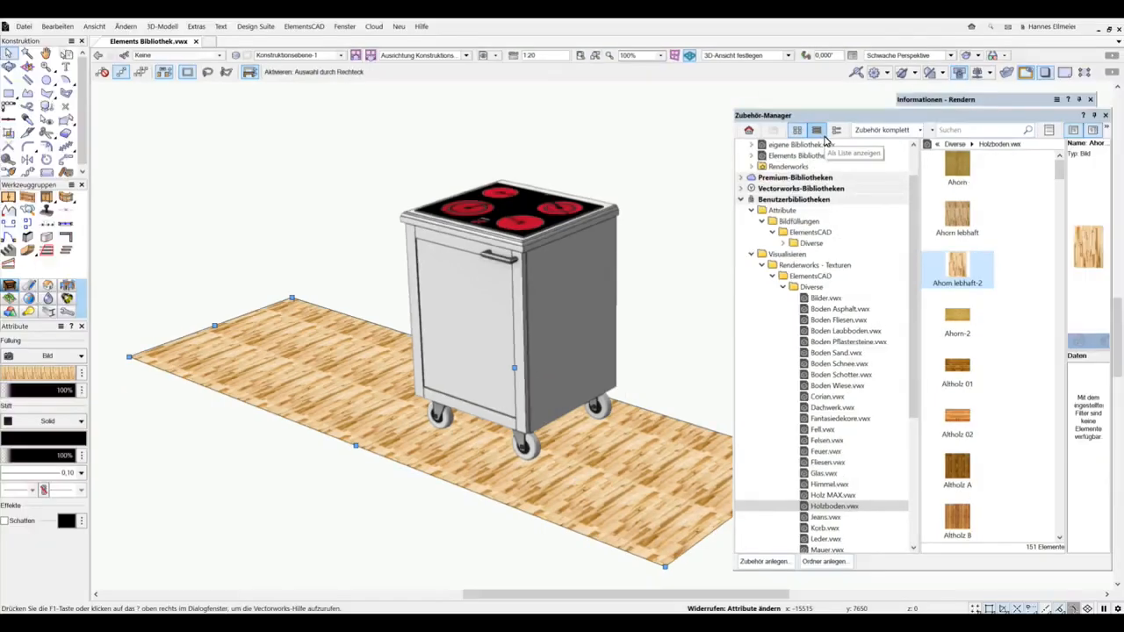
key(alt)
click(1108, 130)
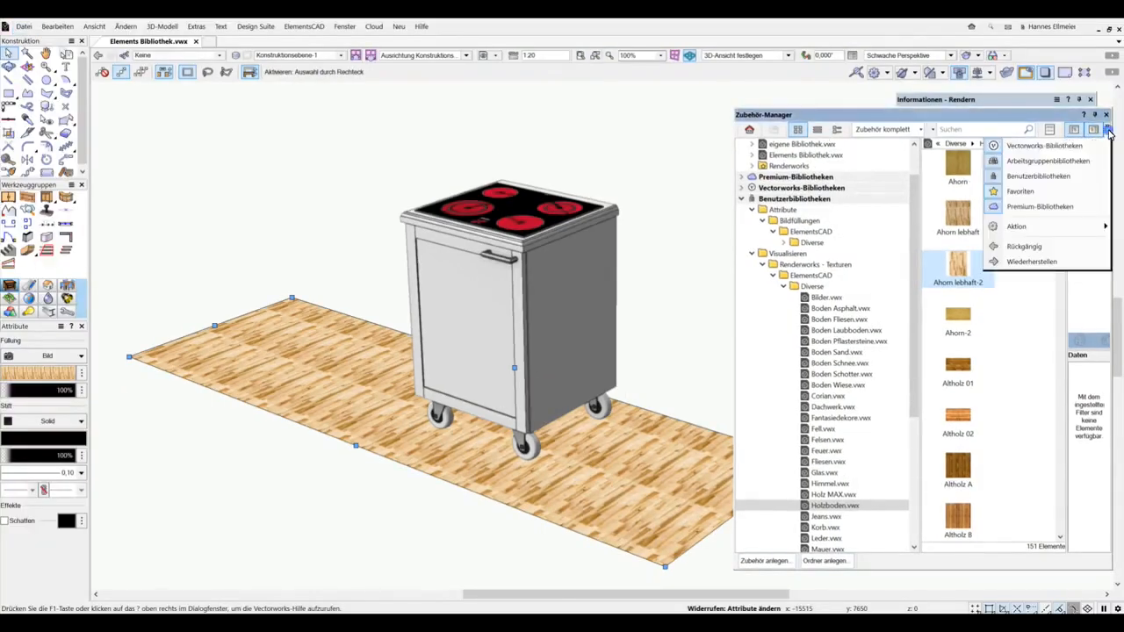
mouse_move(1043, 233)
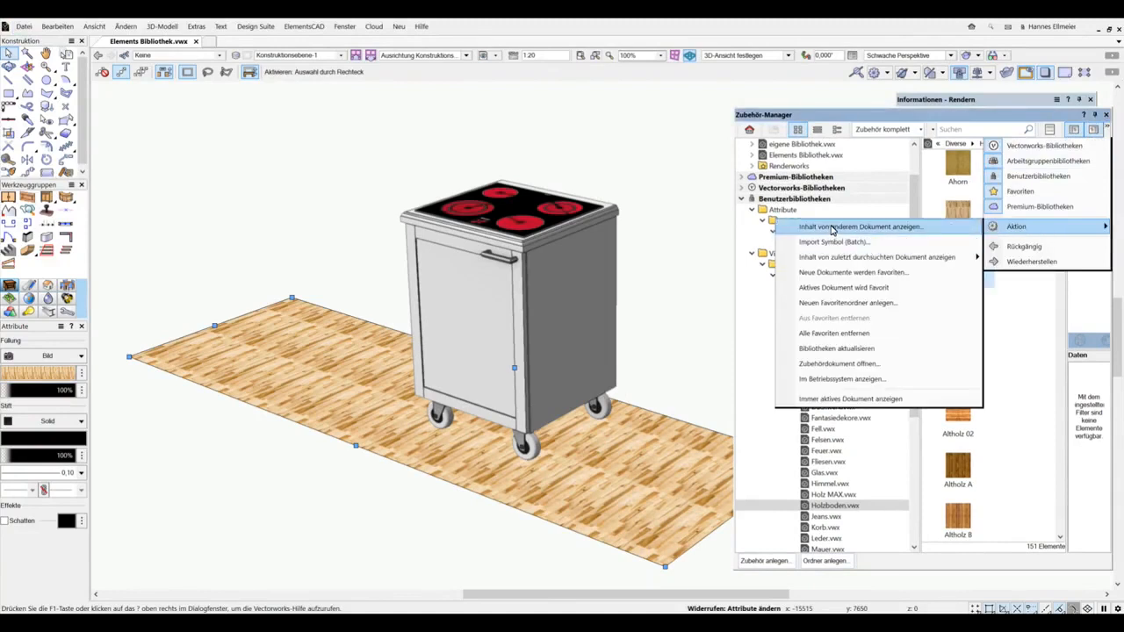
click(832, 227)
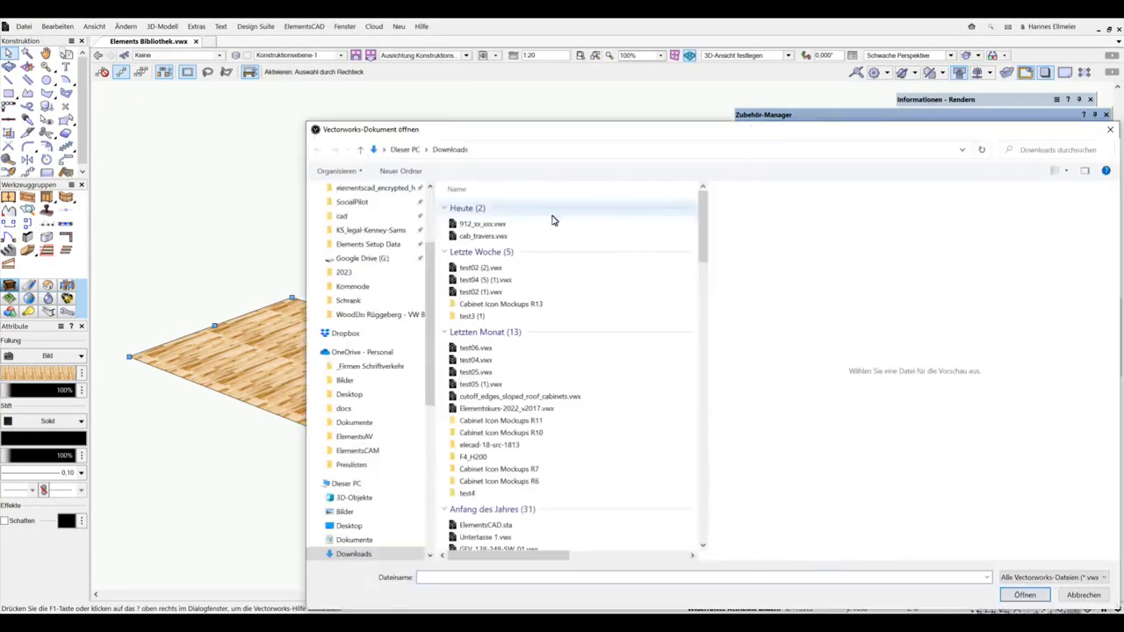
click(493, 225)
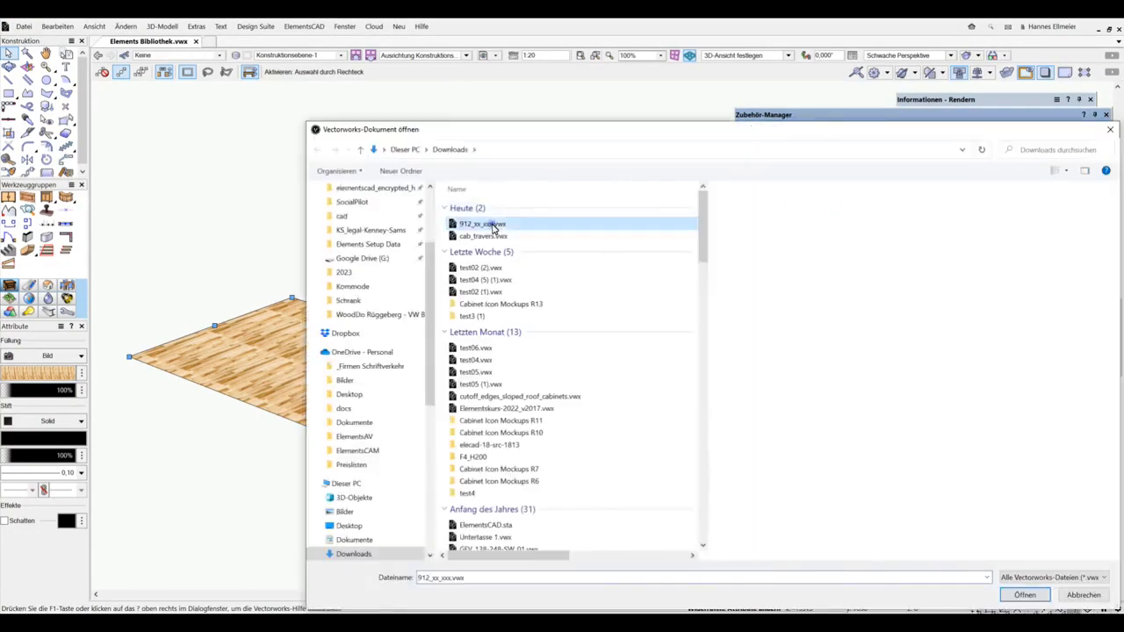
click(1025, 594)
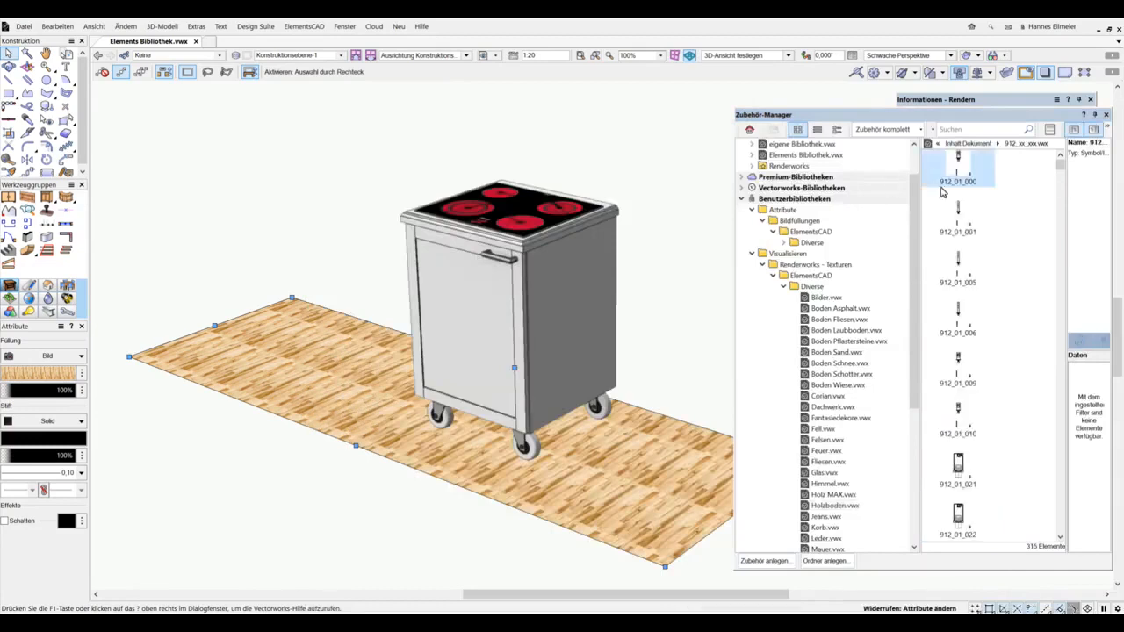
Insert the 3D symbol 912_01_027 from the 912_xx_xxx.vwx library beside the wheeled cabinet, at the rear edge of the floor
drag(1061, 173, 1061, 185)
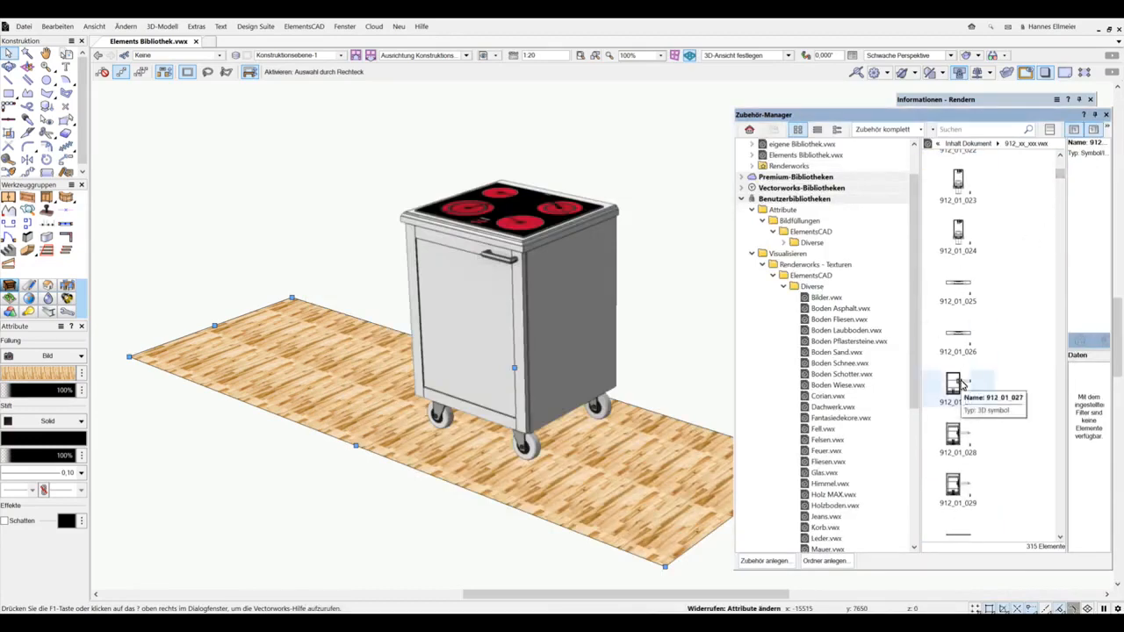
click(960, 383)
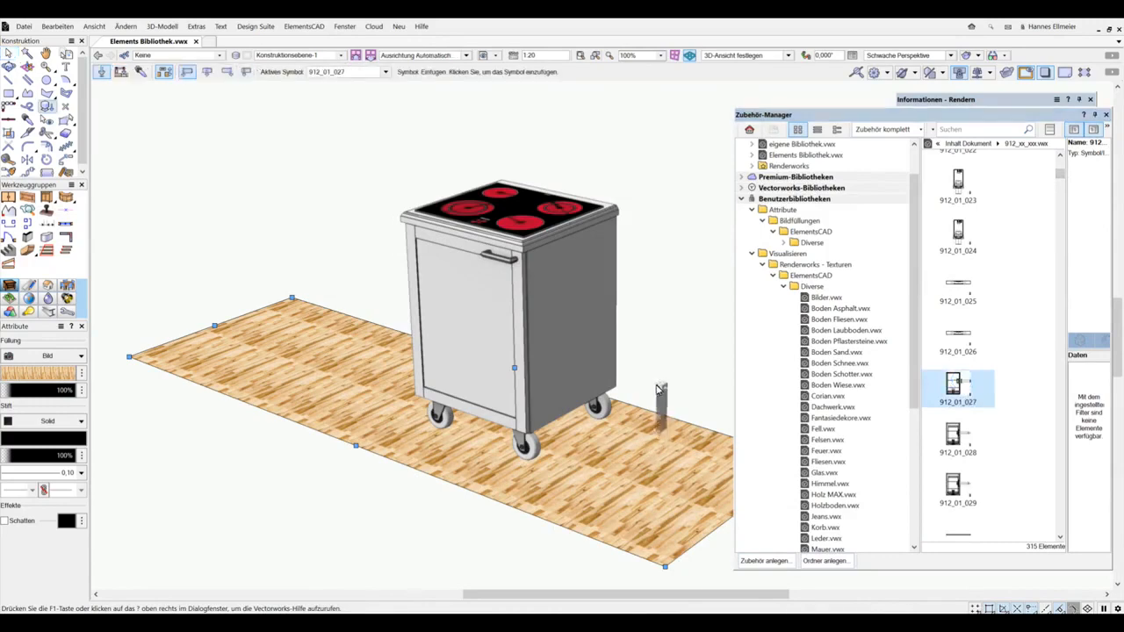
click(659, 381)
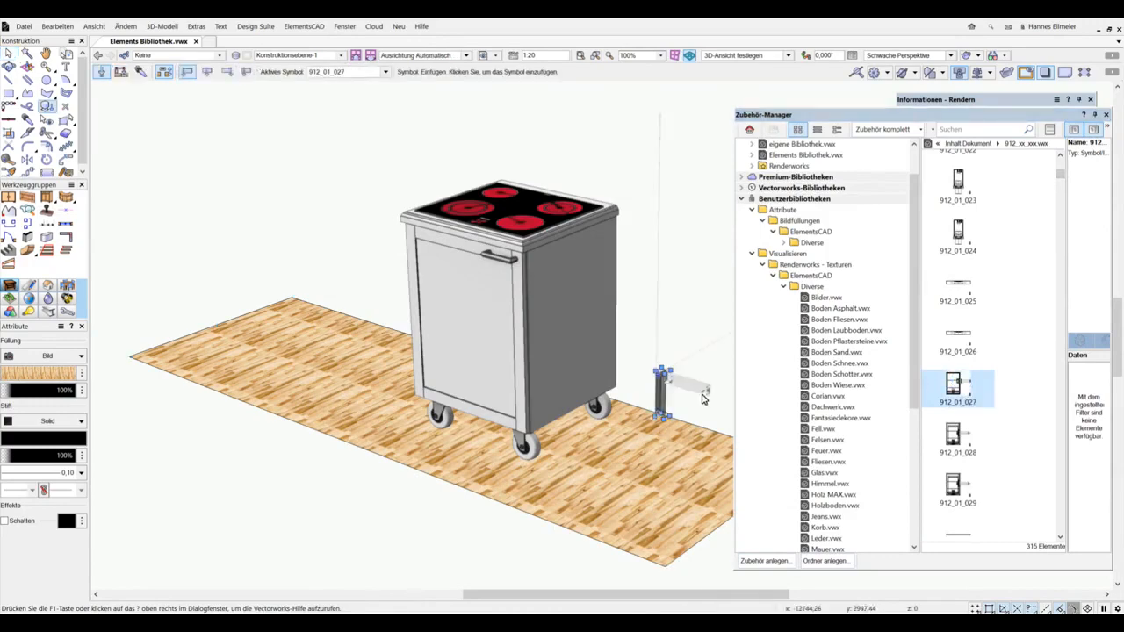
scroll(673, 399, up, 10)
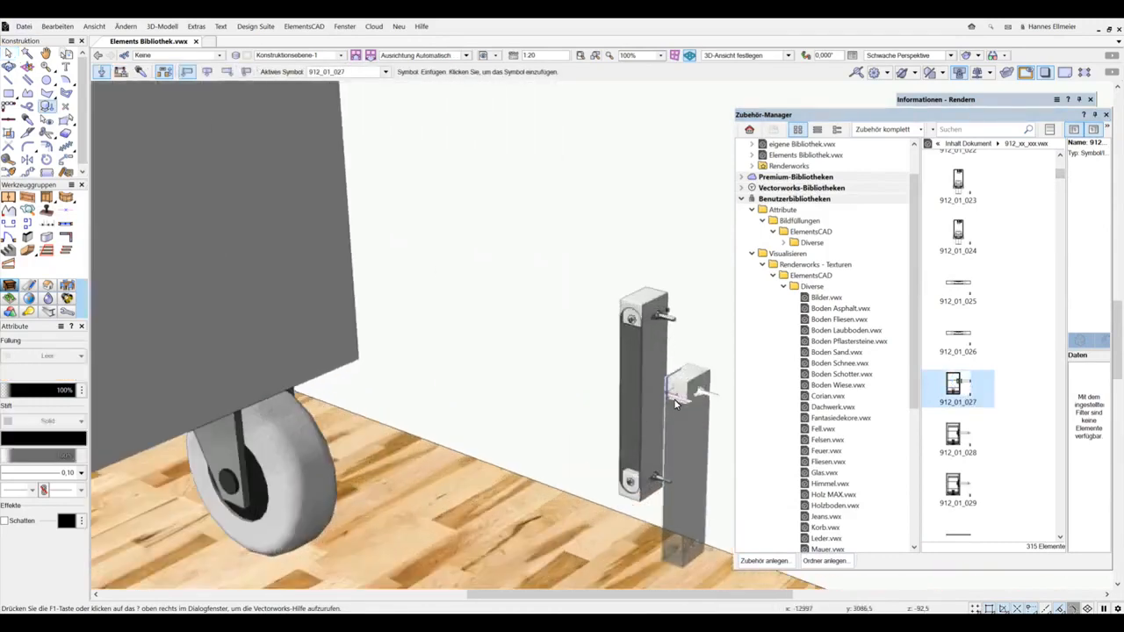